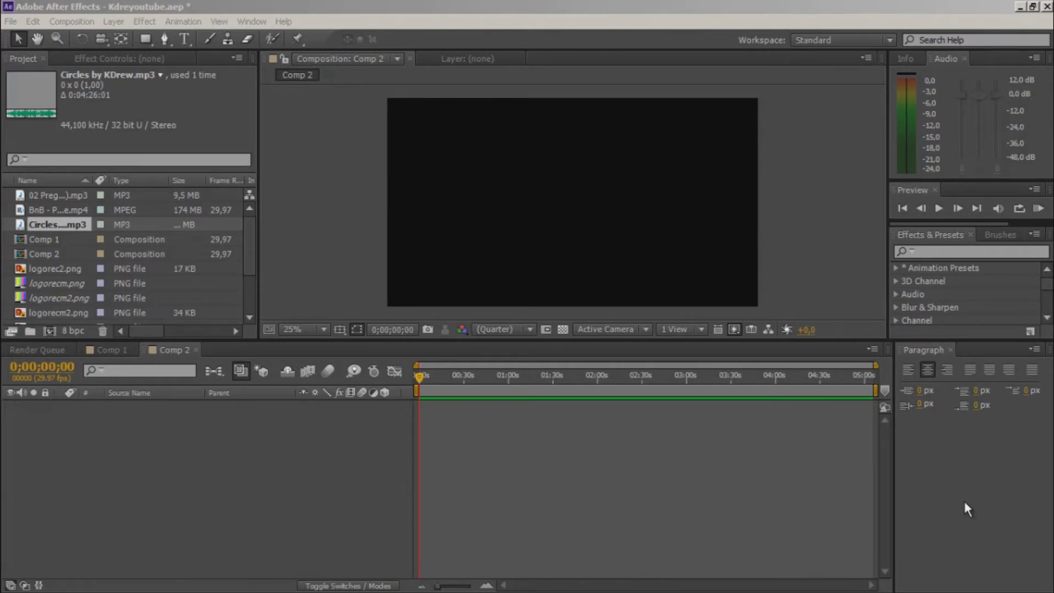
# Add the Circles by KDrew.mp3 audio file to Comp 2 as a layer
pyautogui.click(109, 254)
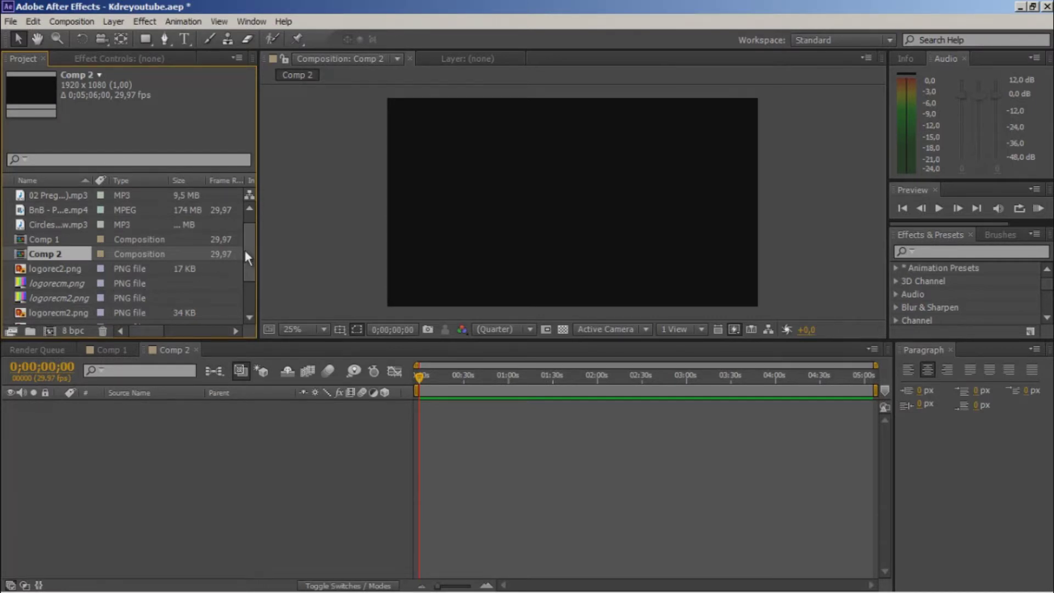
pyautogui.moveTo(247, 251)
pyautogui.mouseDown()
pyautogui.moveTo(252, 295)
pyautogui.moveTo(252, 242)
pyautogui.mouseUp()
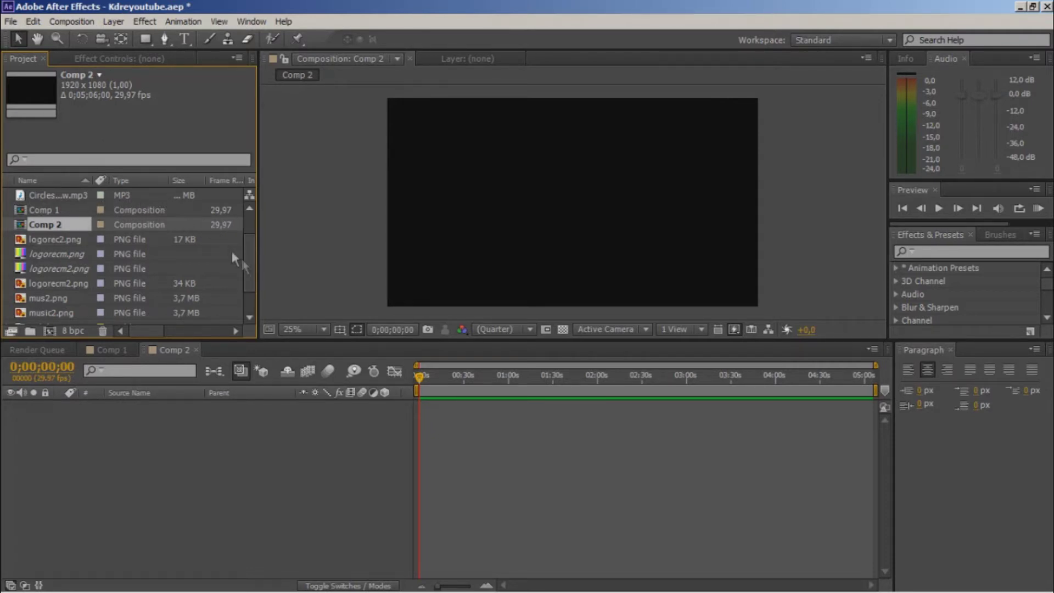
pyautogui.scroll(-2, 249, 272)
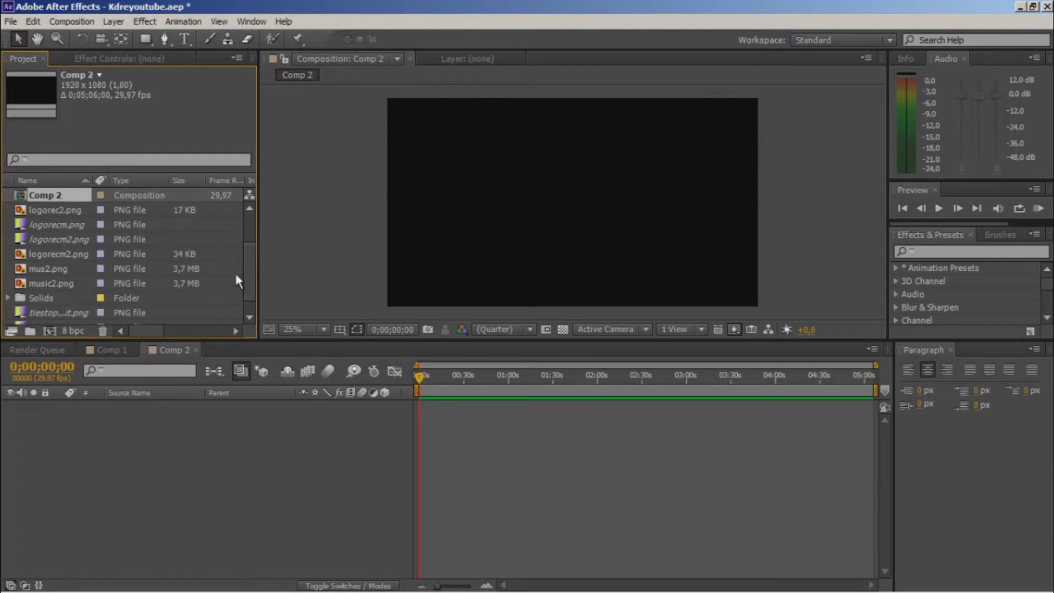
pyautogui.scroll(2, 246, 260)
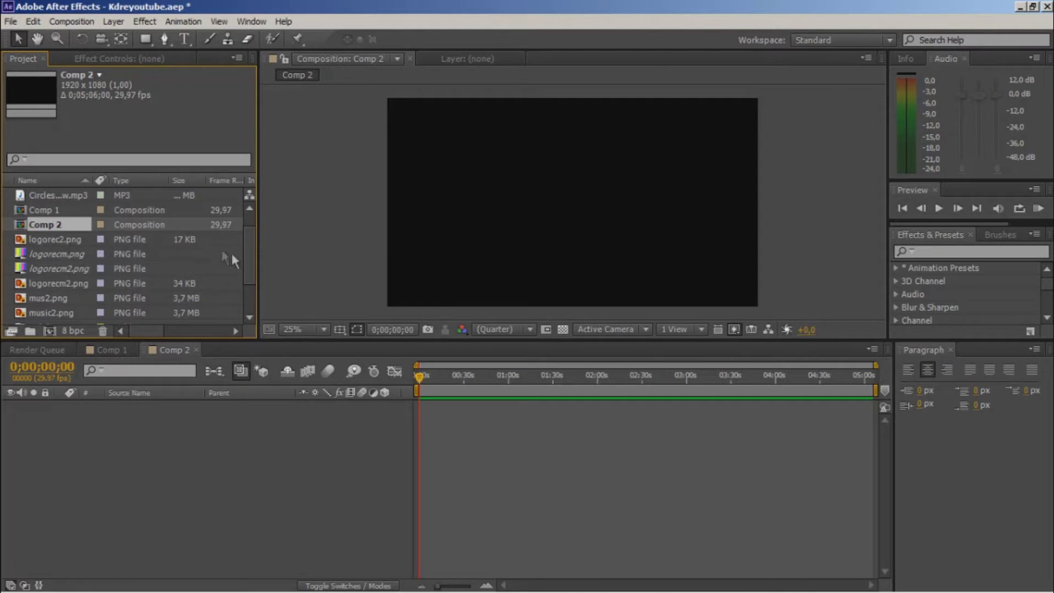
pyautogui.scroll(2, 164, 233)
pyautogui.click(76, 225)
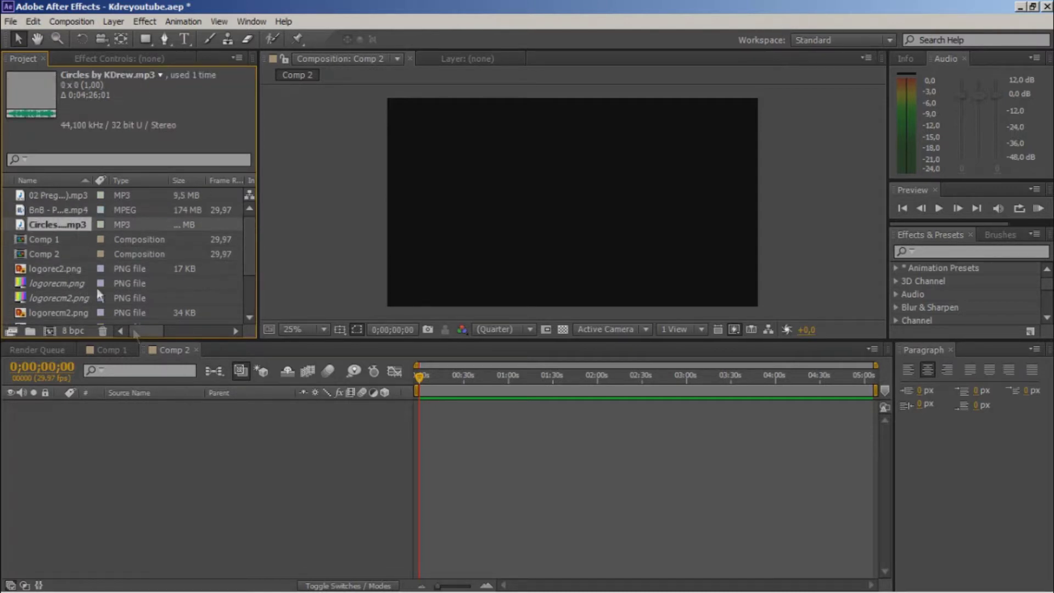
pyautogui.moveTo(67, 226); pyautogui.dragTo(100, 444)
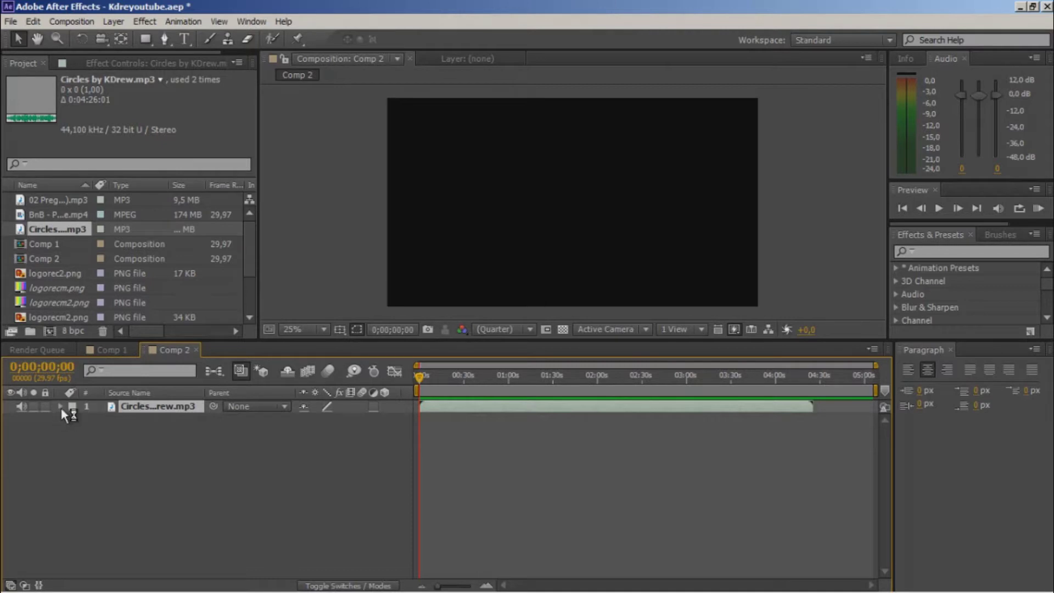
# Apply Bass & Treble to the Circles audio with Bass 100 and Treble -100
pyautogui.click(932, 251)
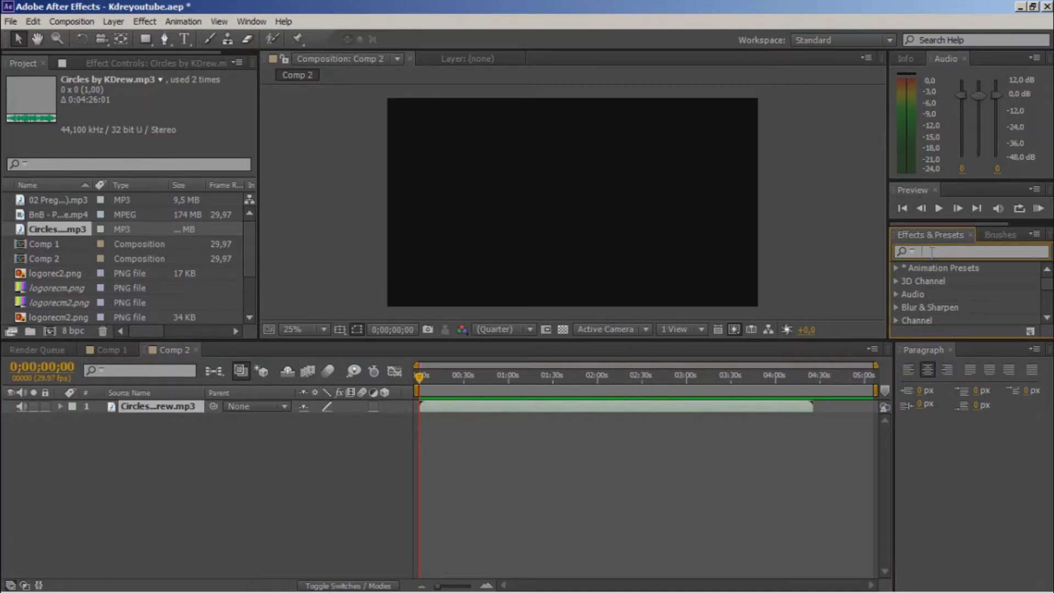
pyautogui.write('bass')
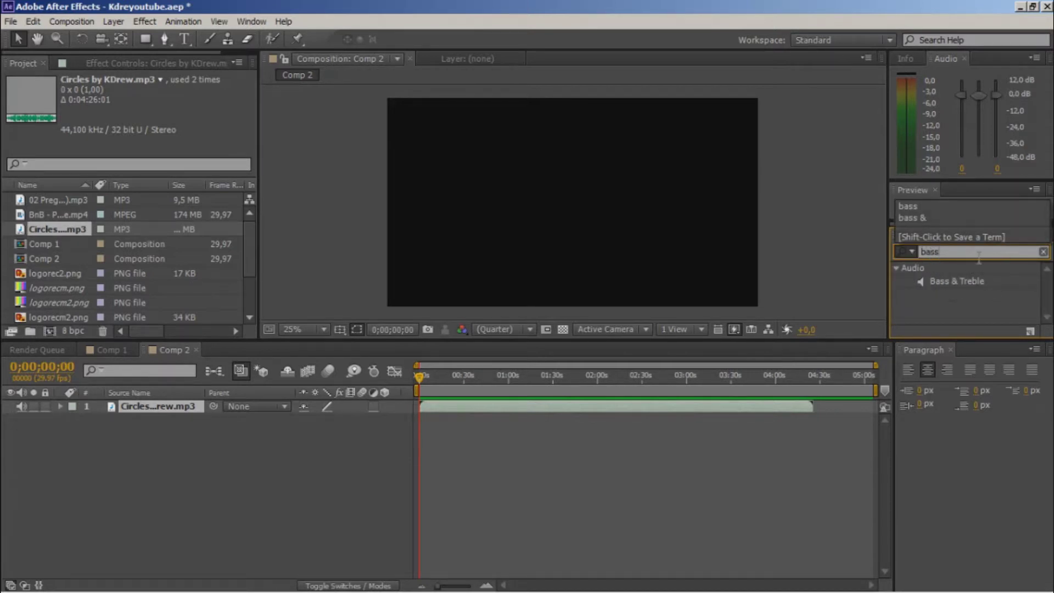
pyautogui.moveTo(975, 281)
pyautogui.mouseDown()
pyautogui.moveTo(570, 378)
pyautogui.moveTo(134, 412)
pyautogui.mouseUp()
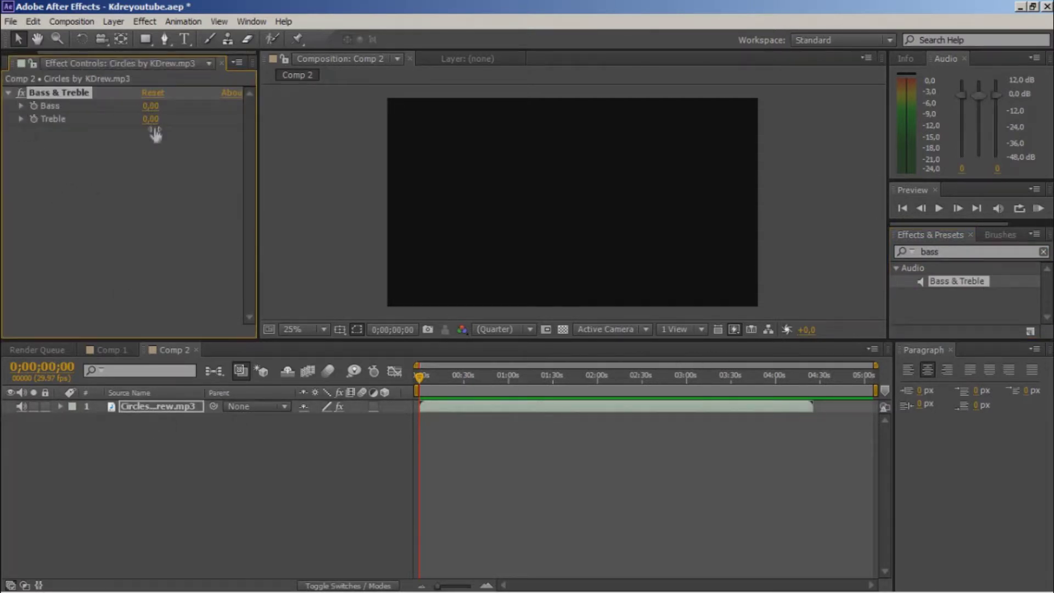
pyautogui.click(153, 107)
pyautogui.moveTo(150, 119); pyautogui.dragTo(92, 120)
pyautogui.moveTo(163, 121); pyautogui.dragTo(148, 123)
pyautogui.write('-100')
pyautogui.press('Return')
pyautogui.click(157, 408)
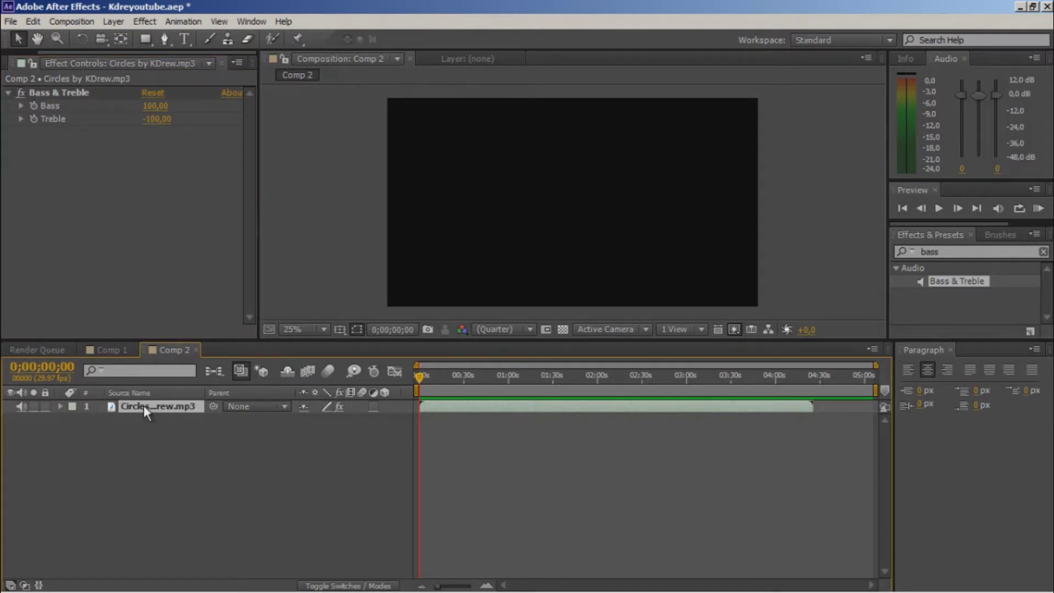
# Convert the Circles audio to keyframes, creating an Audio Amplitude layer
pyautogui.rightClick(145, 406)
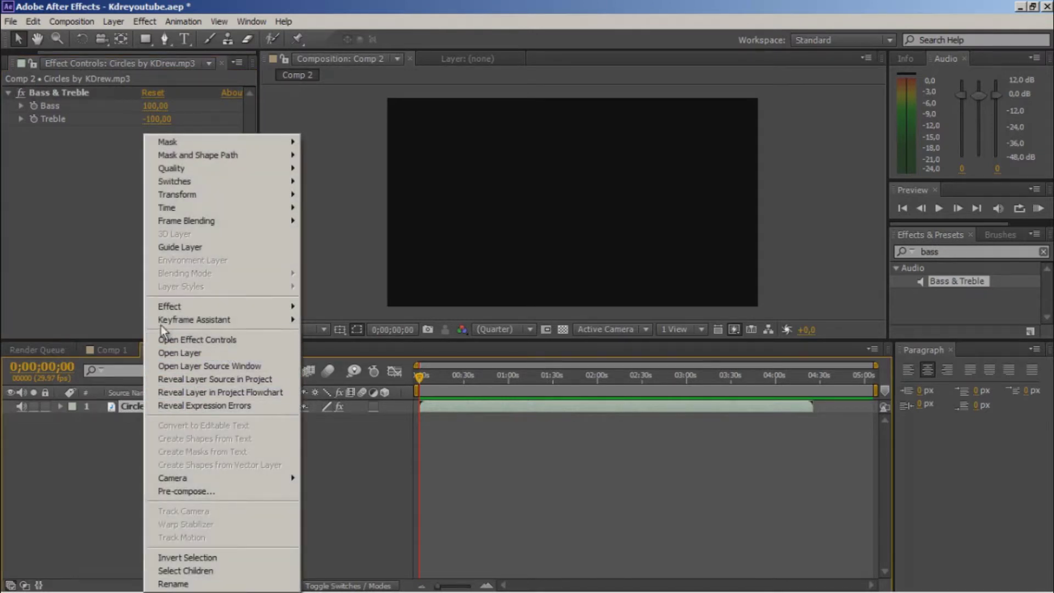
pyautogui.moveTo(191, 325)
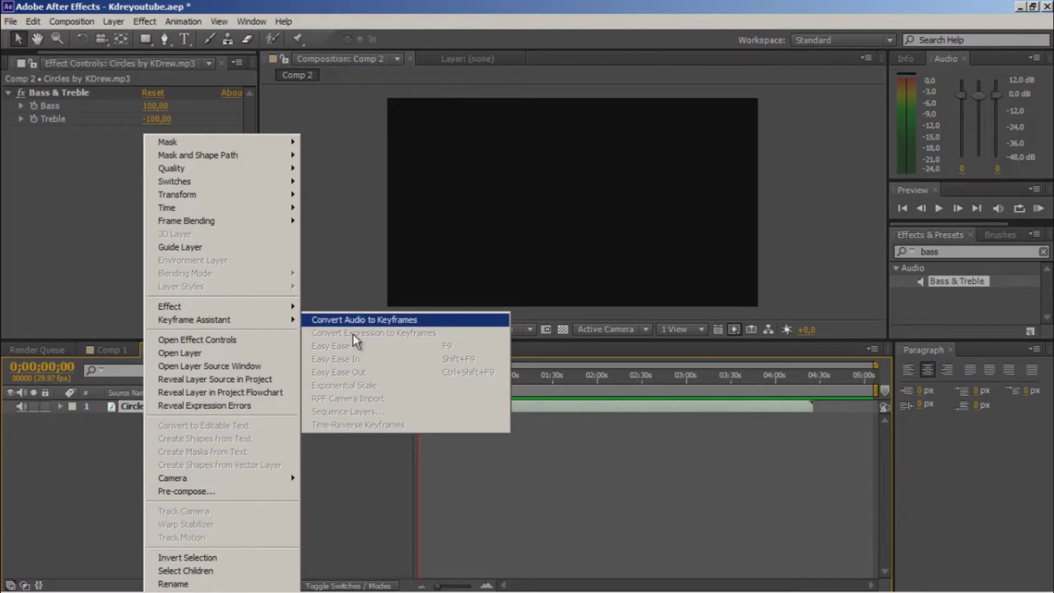
pyautogui.click(374, 321)
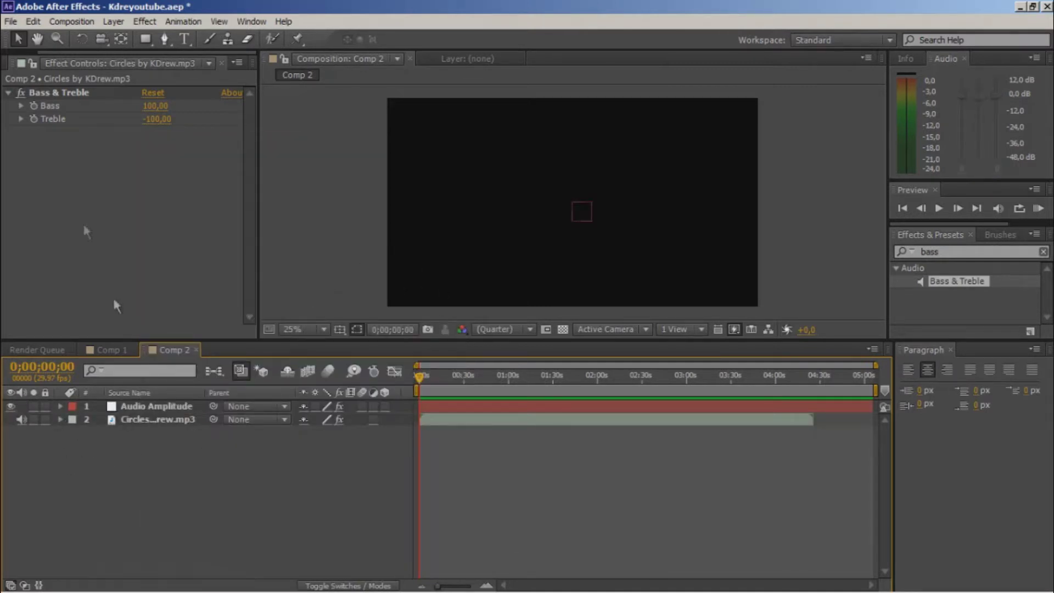
# Delete the Bass & Treble effect from the Circles audio layer
pyautogui.click(56, 89)
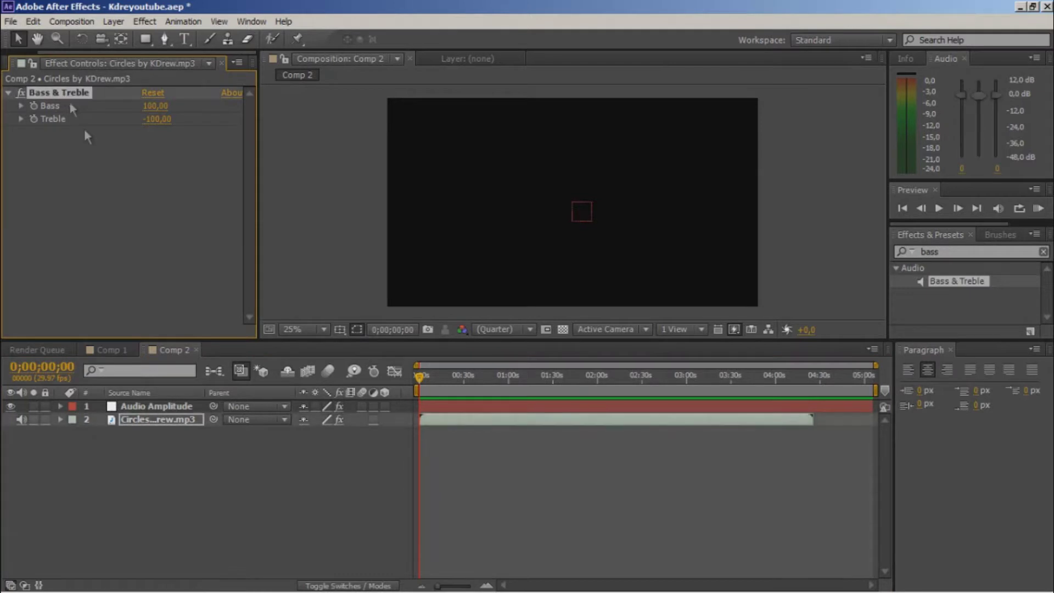
pyautogui.click(148, 420)
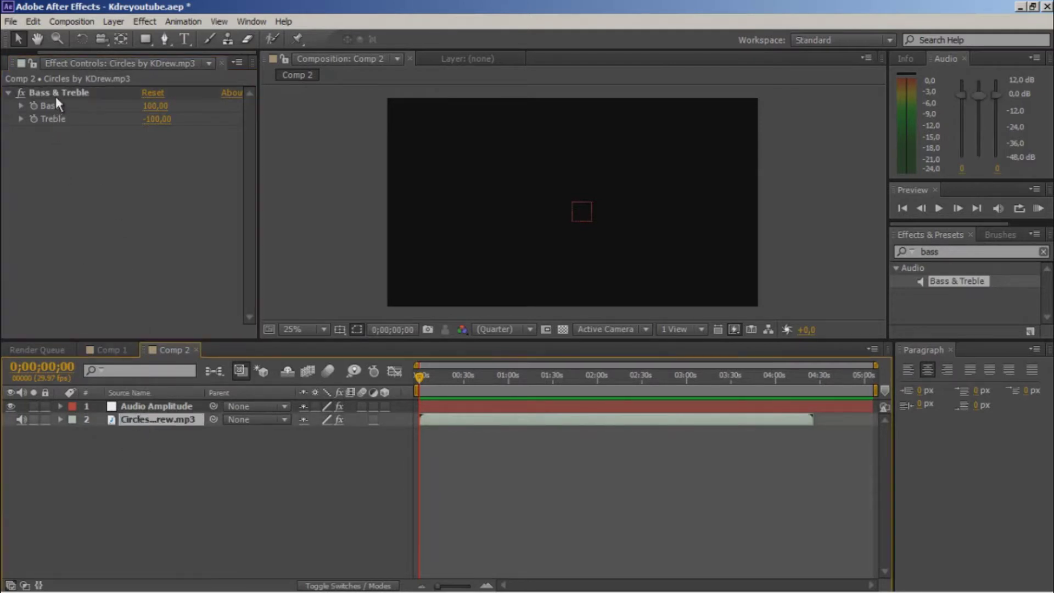
pyautogui.click(56, 97)
pyautogui.press('Delete')
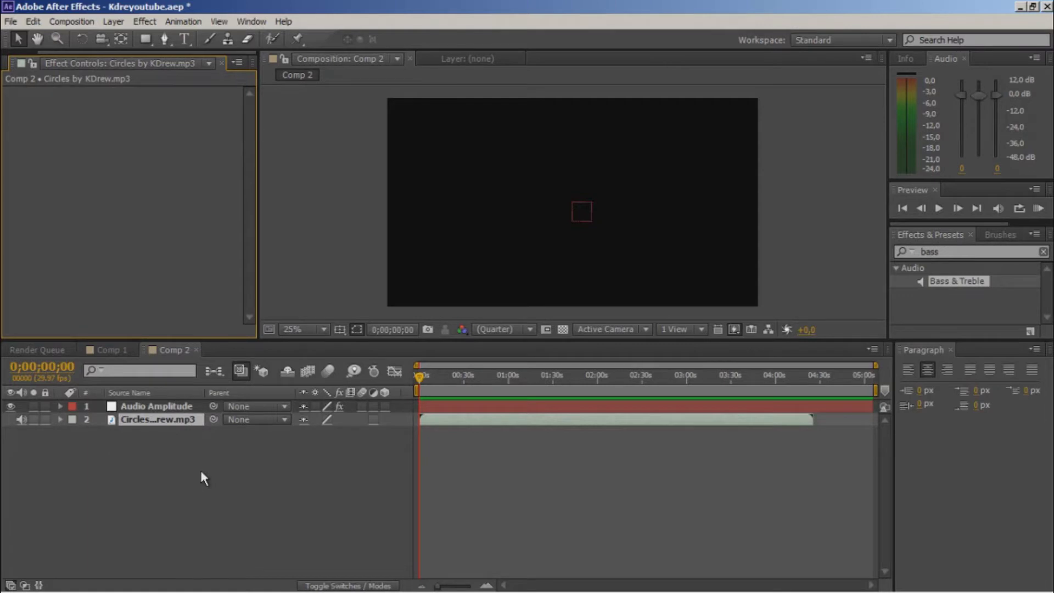
# Reveal the Audio Amplitude layer's effects, zooming the timeline to the first three minutes
pyautogui.click(61, 406)
pyautogui.click(133, 410)
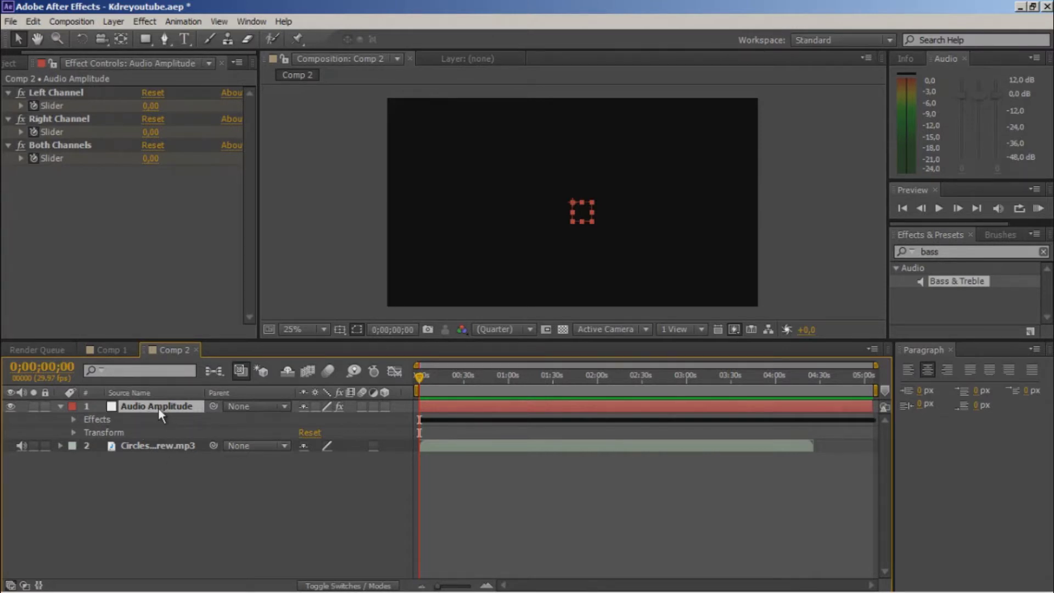
pyautogui.moveTo(438, 586); pyautogui.dragTo(452, 586)
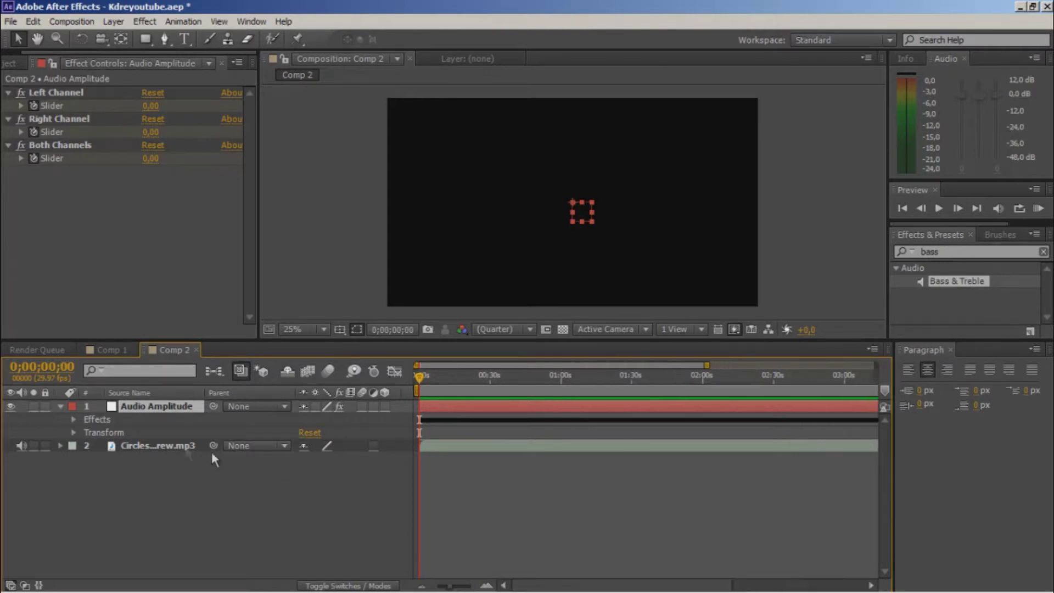
pyautogui.click(74, 431)
pyautogui.click(75, 433)
pyautogui.click(74, 419)
# Delete the Left Channel and Right Channel effects and select the Both Channels Slider
pyautogui.click(124, 433)
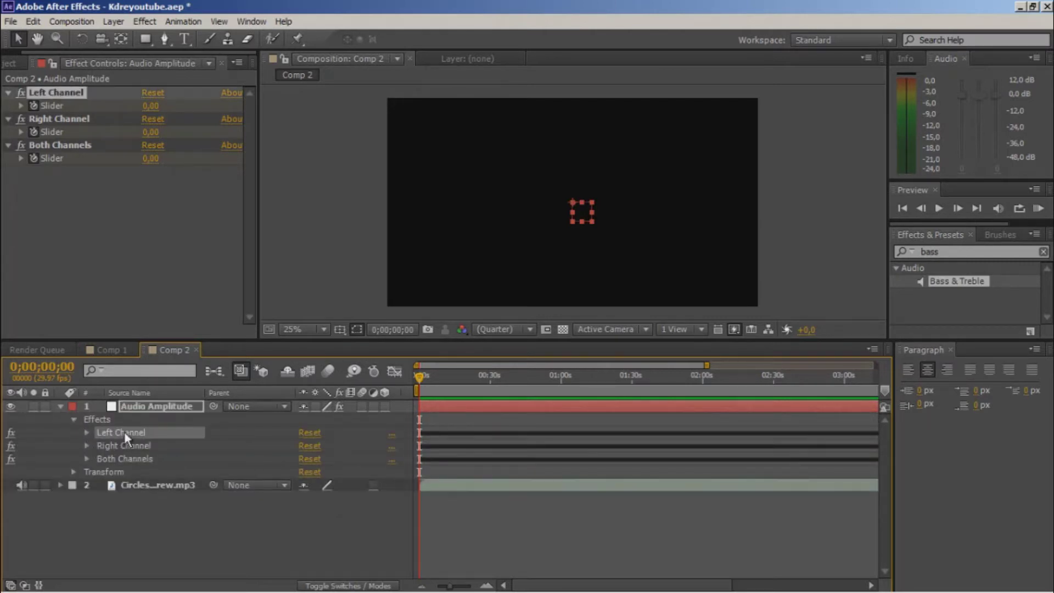
pyautogui.press('Delete')
pyautogui.click(127, 432)
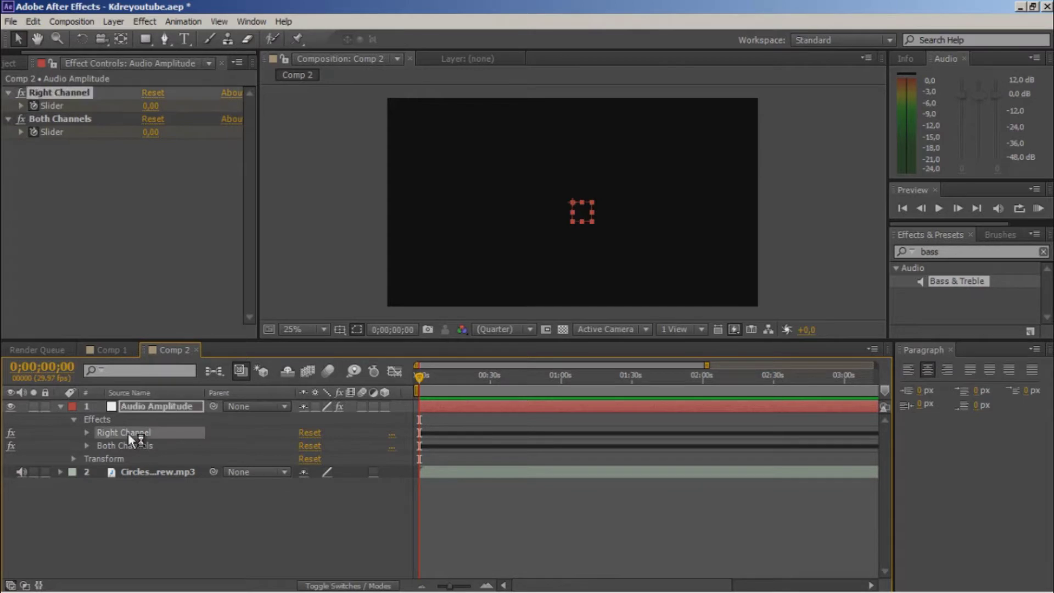
pyautogui.press('Delete')
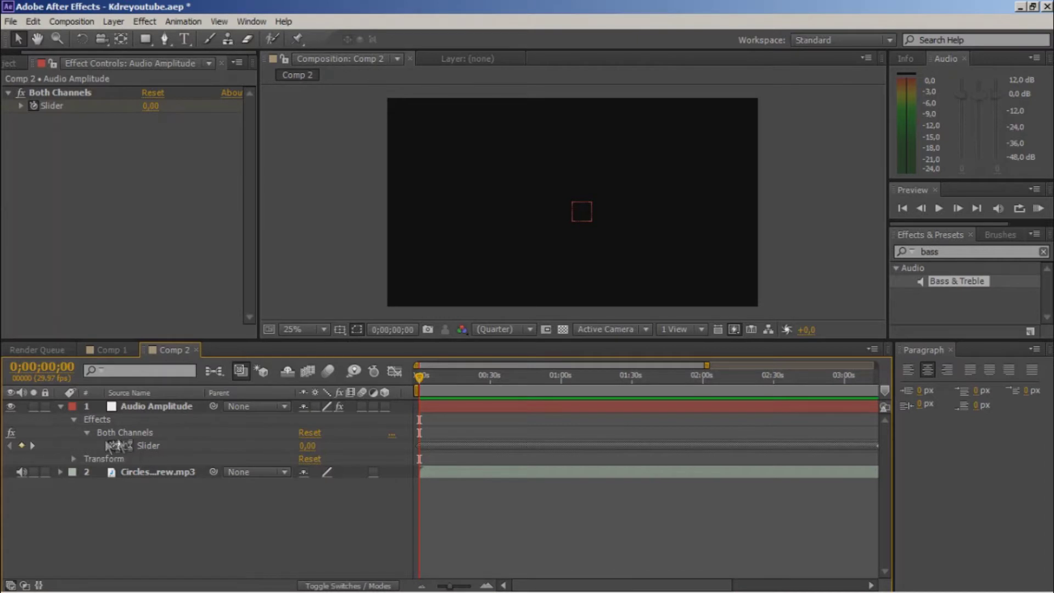
pyautogui.click(145, 435)
pyautogui.click(145, 445)
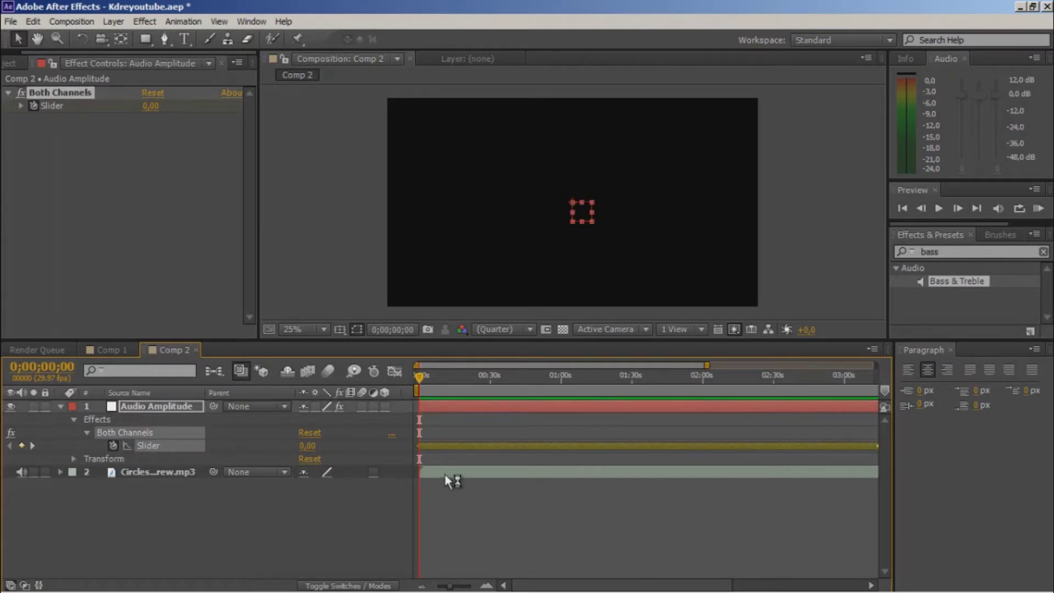
# Scroll through the Slider's amplitude curve in the Graph Editor, then return to layer bars
pyautogui.click(394, 373)
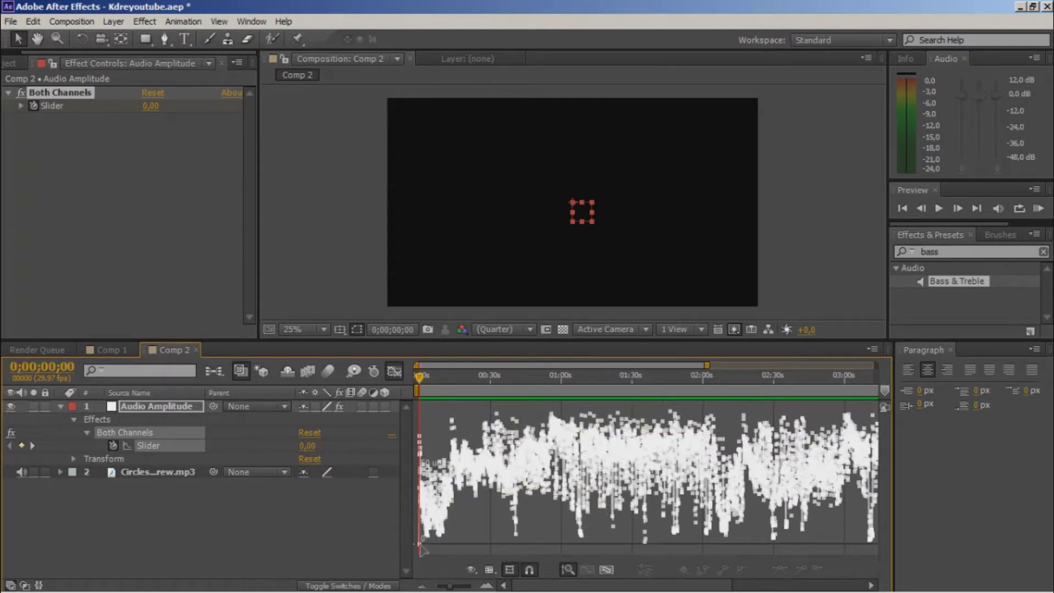
pyautogui.moveTo(466, 587); pyautogui.dragTo(471, 589)
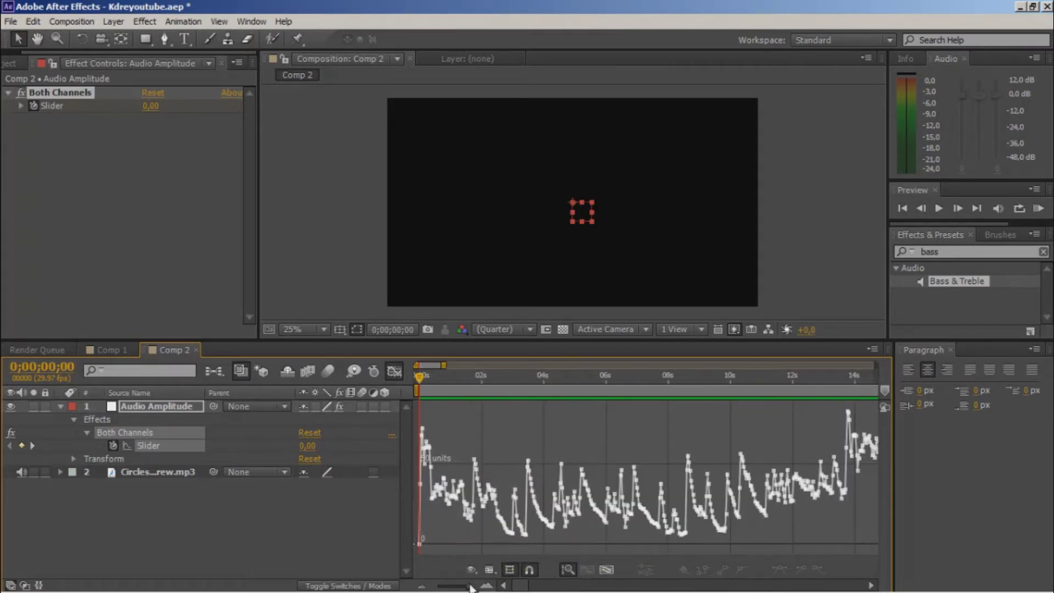
pyautogui.moveTo(476, 463)
pyautogui.moveTo(526, 586)
pyautogui.mouseDown()
pyautogui.moveTo(579, 588)
pyautogui.moveTo(565, 587)
pyautogui.mouseUp()
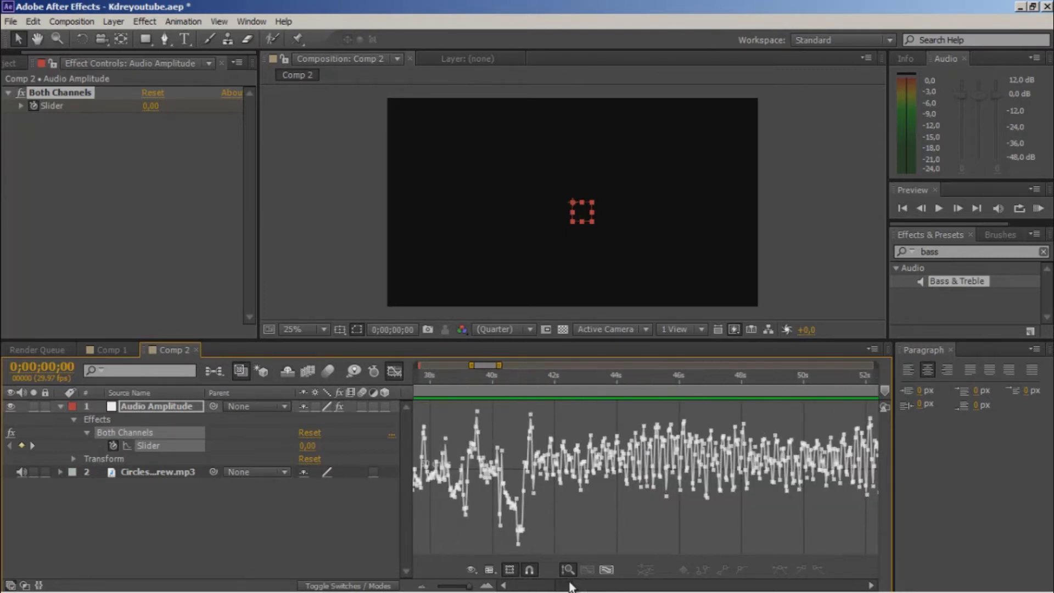
pyautogui.moveTo(530, 417)
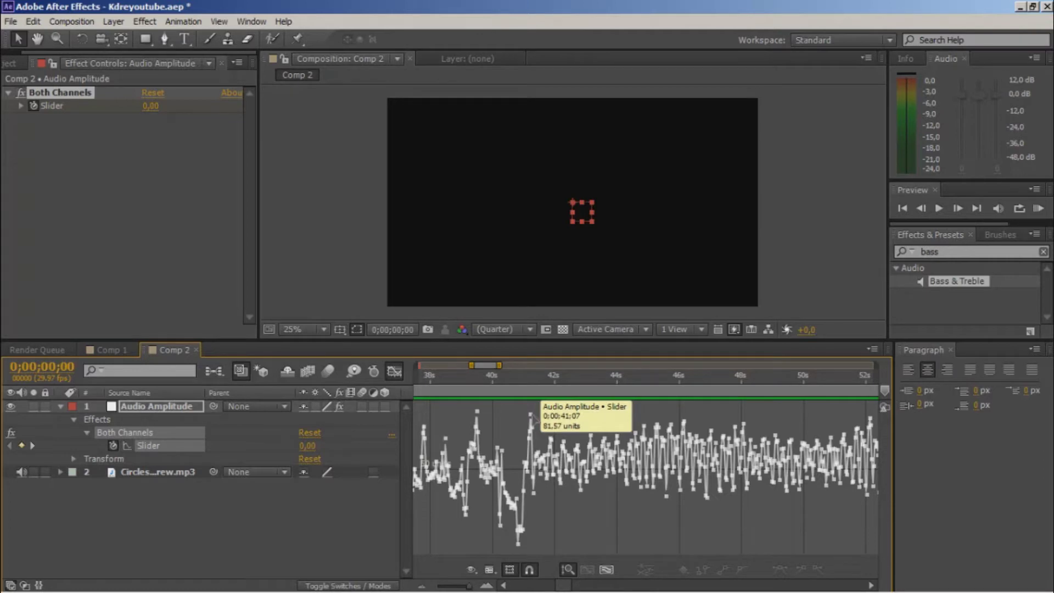
pyautogui.moveTo(570, 586); pyautogui.dragTo(648, 586)
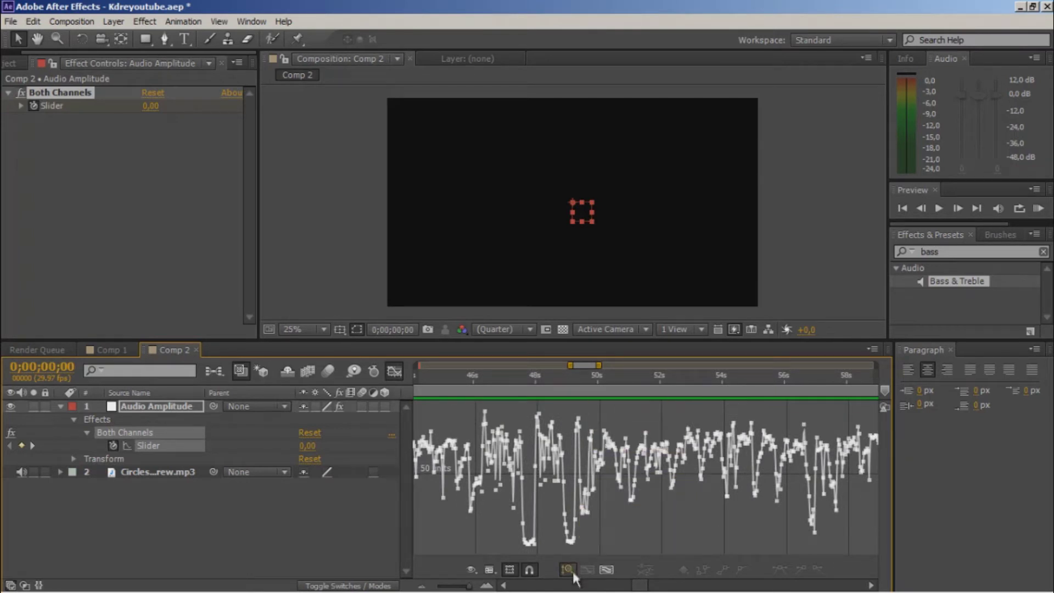
pyautogui.moveTo(638, 586); pyautogui.dragTo(646, 589)
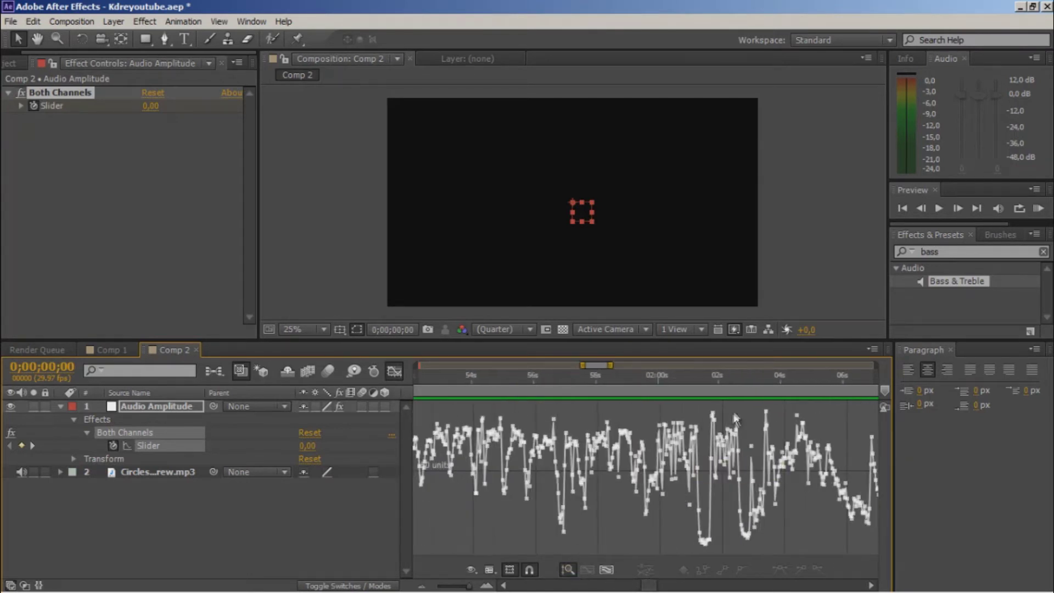
pyautogui.moveTo(709, 545)
pyautogui.moveTo(649, 586); pyautogui.dragTo(697, 585)
pyautogui.moveTo(866, 413)
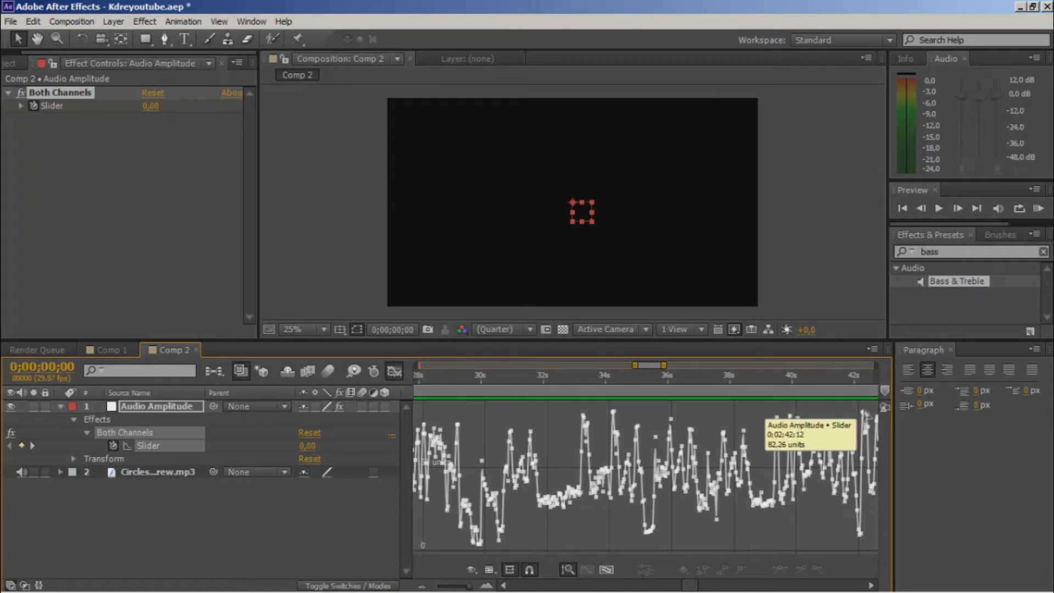
pyautogui.moveTo(693, 587); pyautogui.dragTo(489, 588)
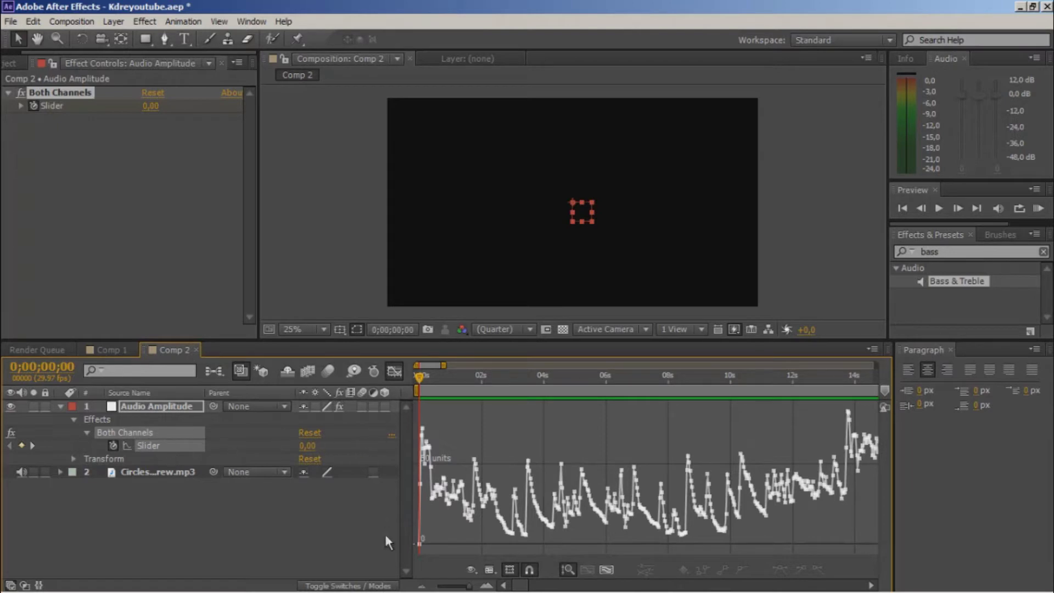
pyautogui.moveTo(468, 586); pyautogui.dragTo(438, 566)
pyautogui.click(396, 370)
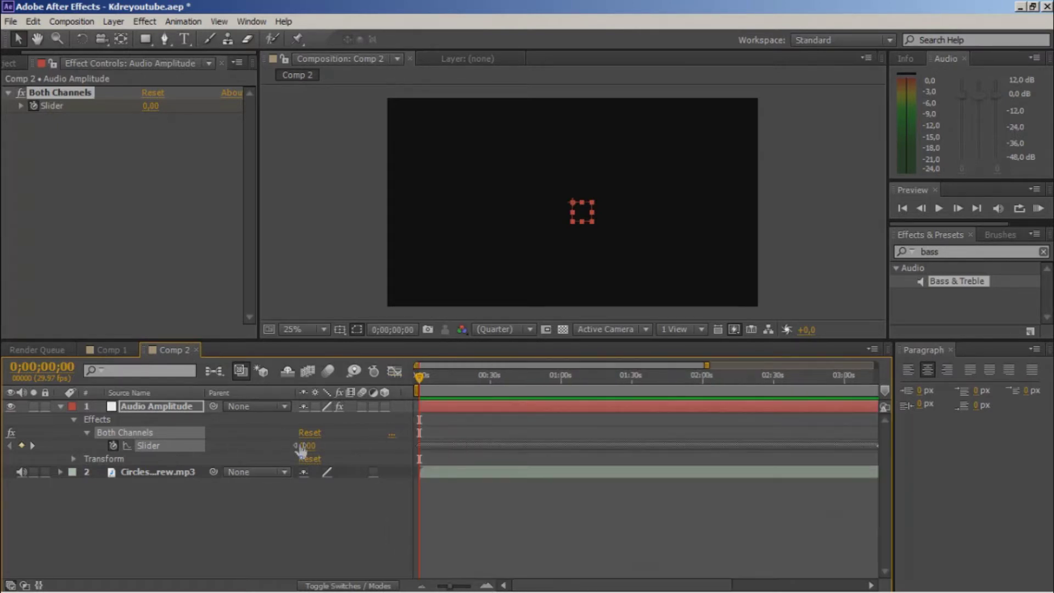
# Give the Audio Amplitude Slider the expression linear(value,10,80,0,100) and collapse the layer
pyautogui.keyDown('alt'); pyautogui.click(114, 446); pyautogui.keyUp('alt')
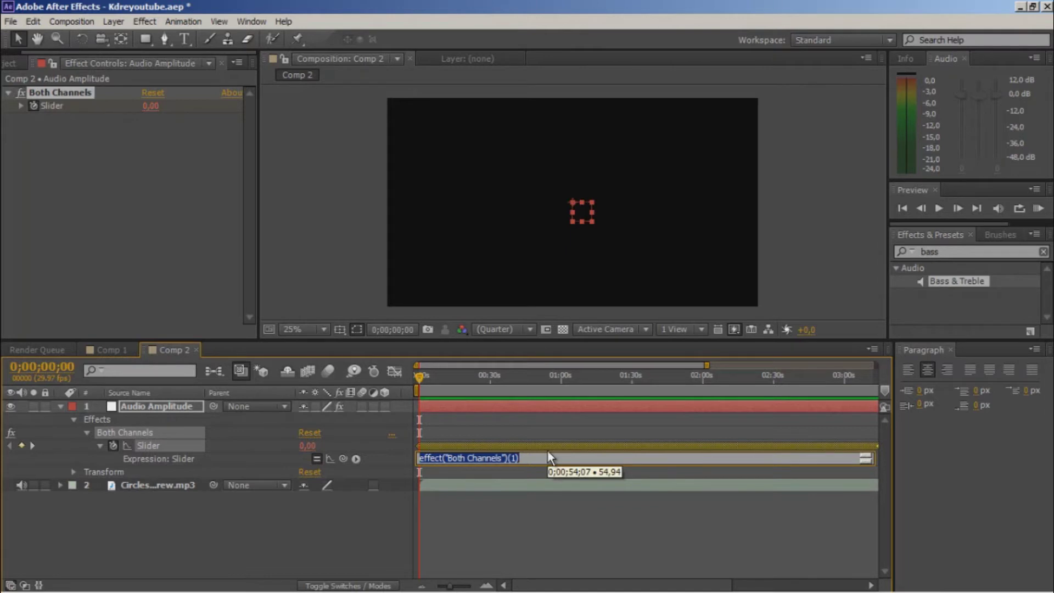
pyautogui.write('linea')
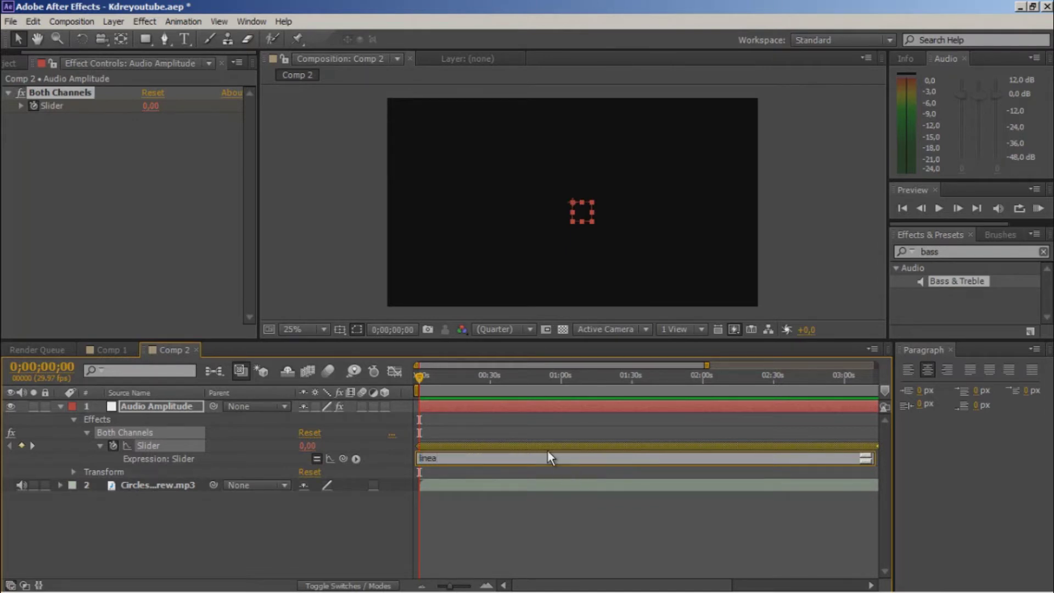
pyautogui.write('r(value,')
pyautogui.write('10,')
pyautogui.write('80,0,k')
pyautogui.write('100')
pyautogui.press('Return')
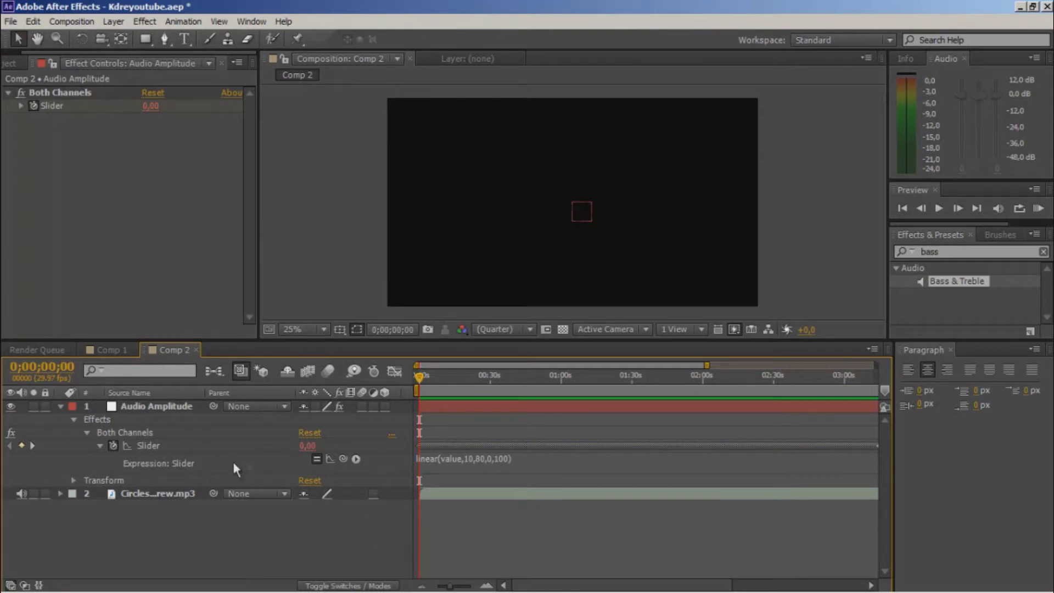
pyautogui.click(60, 407)
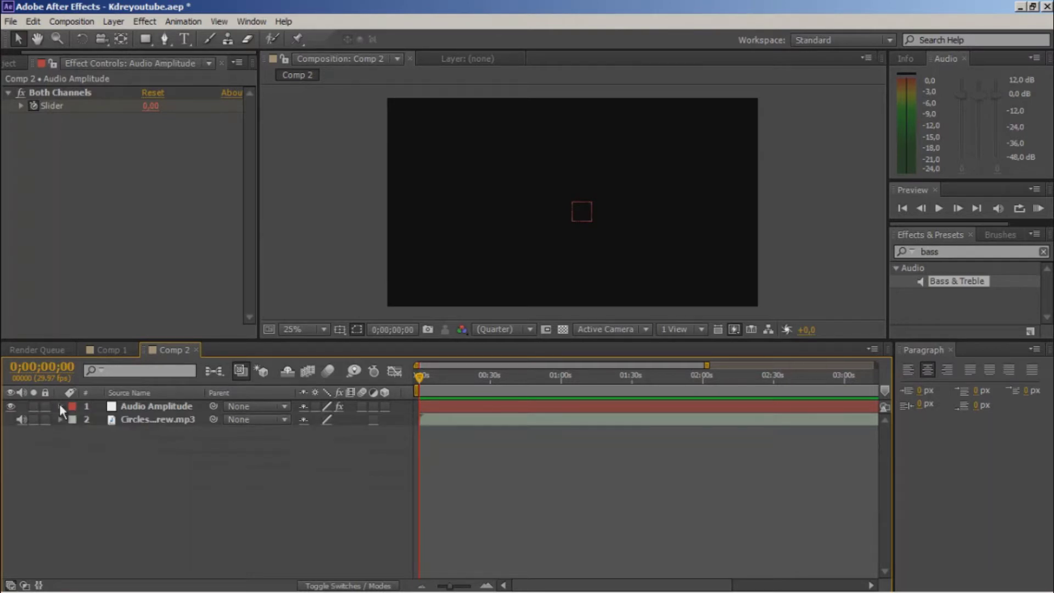
# Move the playhead to 0;00;29;12 and add the mus2.png DJ photo to Comp 2
pyautogui.click(488, 376)
pyautogui.click(11, 63)
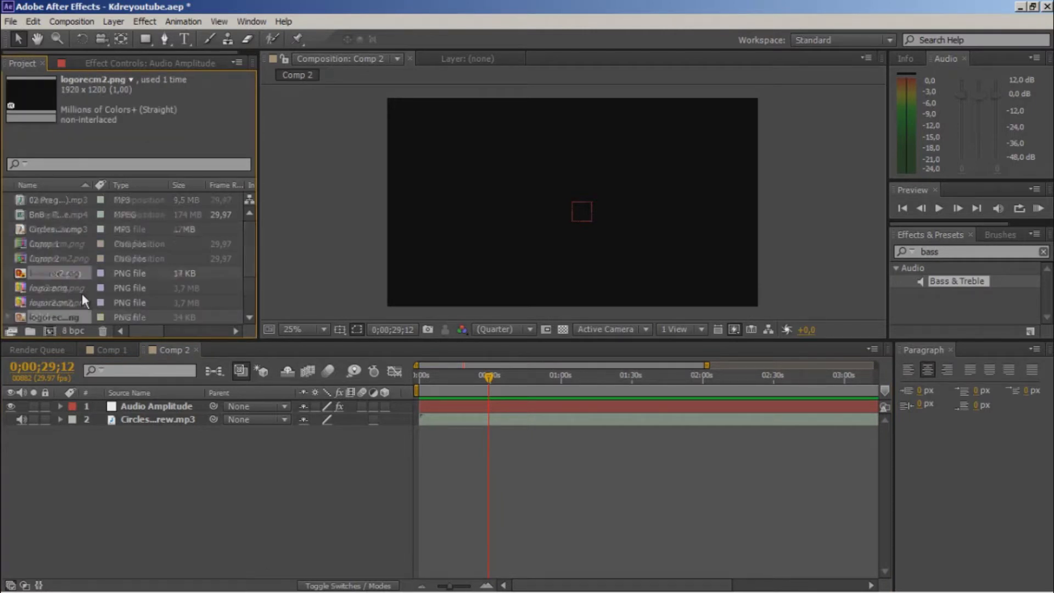
pyautogui.scroll(-3, 81, 293)
pyautogui.click(81, 293)
pyautogui.hotkey('ctrl', '/')
pyautogui.scroll(3, 101, 299)
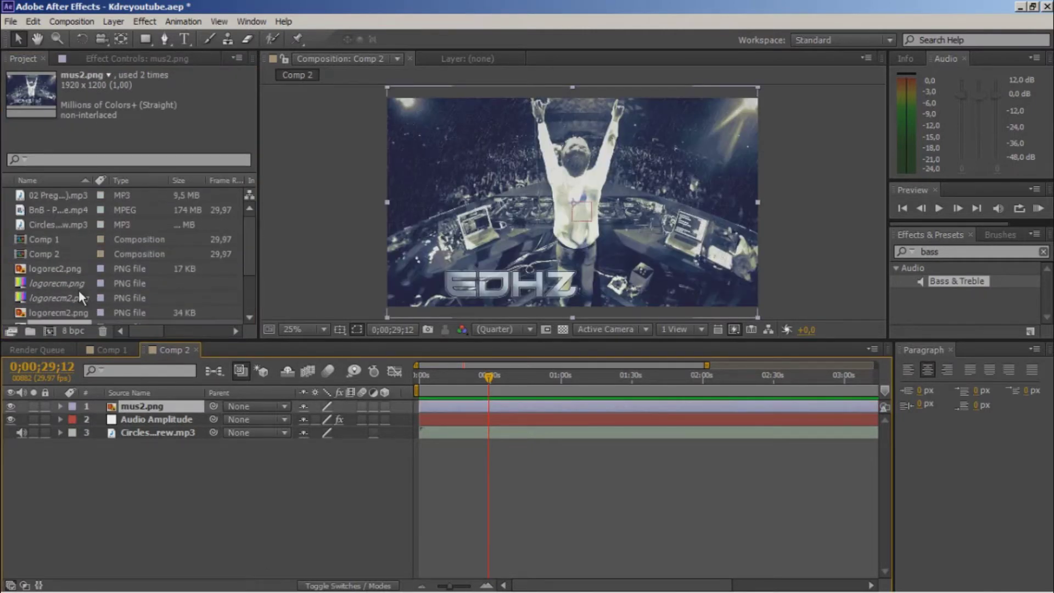
# Add the logorecm2.png R logo above the photo, discarding the other logo files tried
pyautogui.moveTo(54, 284); pyautogui.dragTo(90, 401)
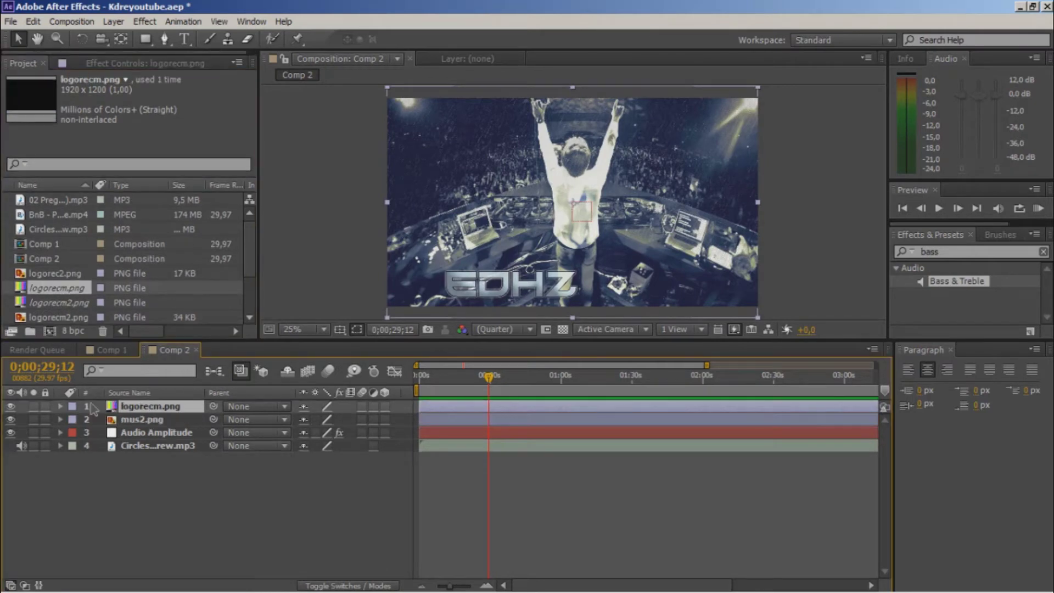
pyautogui.press('Delete')
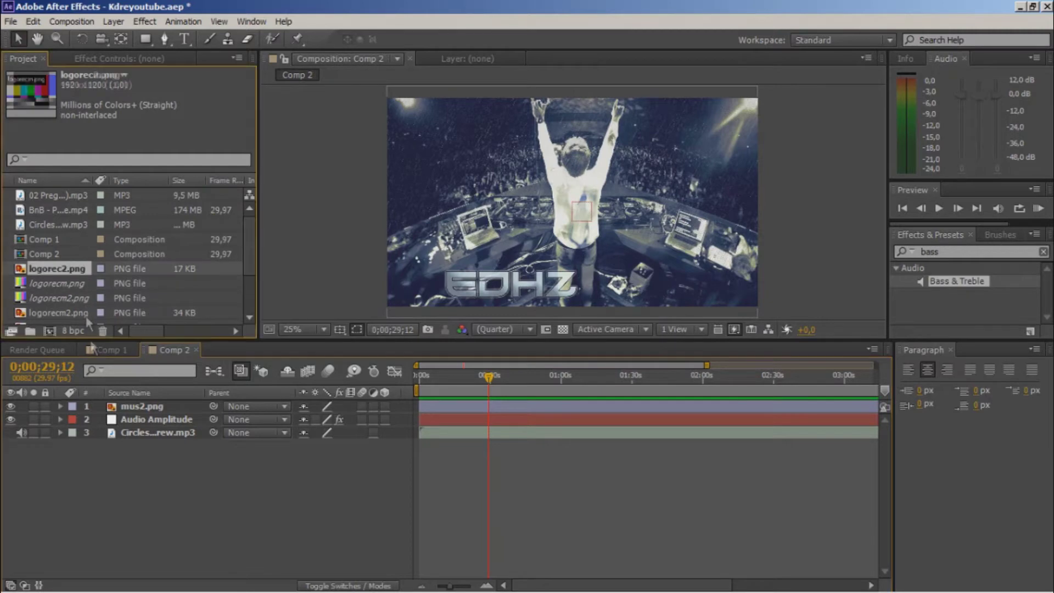
pyautogui.moveTo(72, 272); pyautogui.dragTo(104, 401)
pyautogui.press('Delete')
pyautogui.click(63, 314)
pyautogui.moveTo(85, 404); pyautogui.dragTo(85, 405)
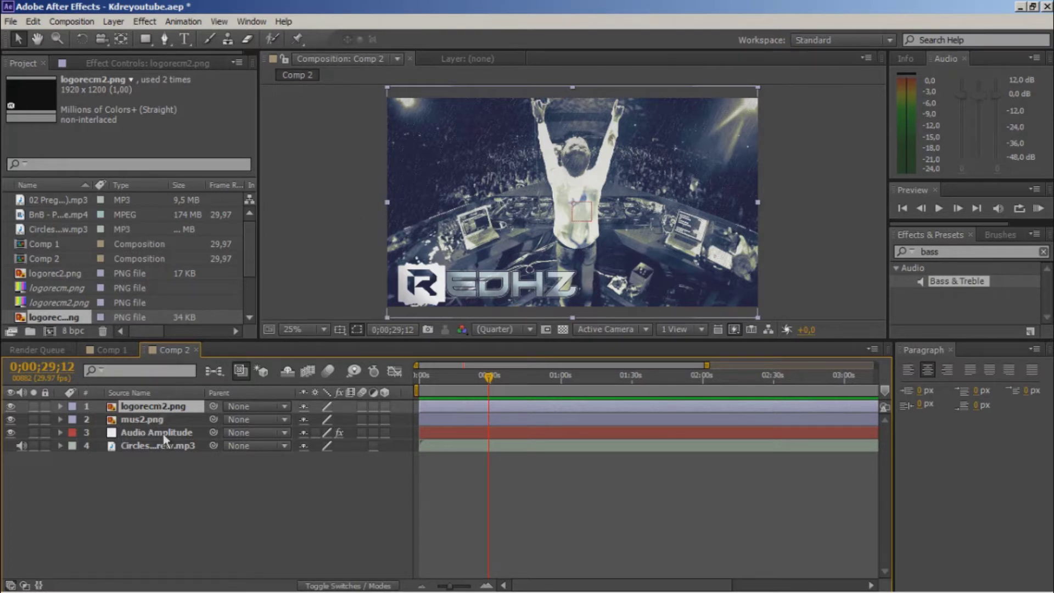
pyautogui.rightClick(128, 488)
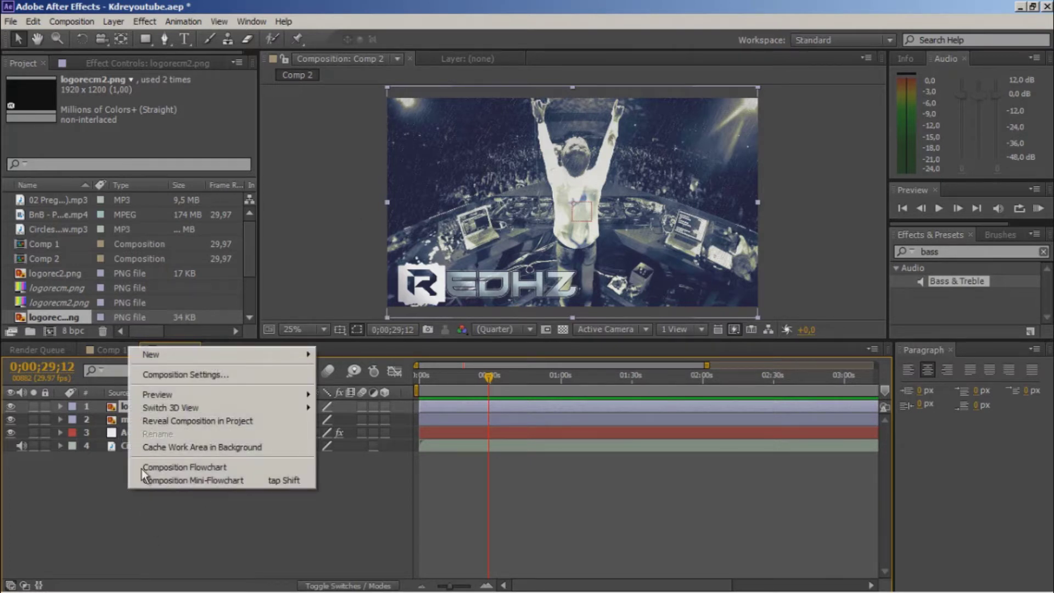
# Create a 1920x1080 black solid, Black Solid 3, as the top layer
pyautogui.moveTo(259, 354)
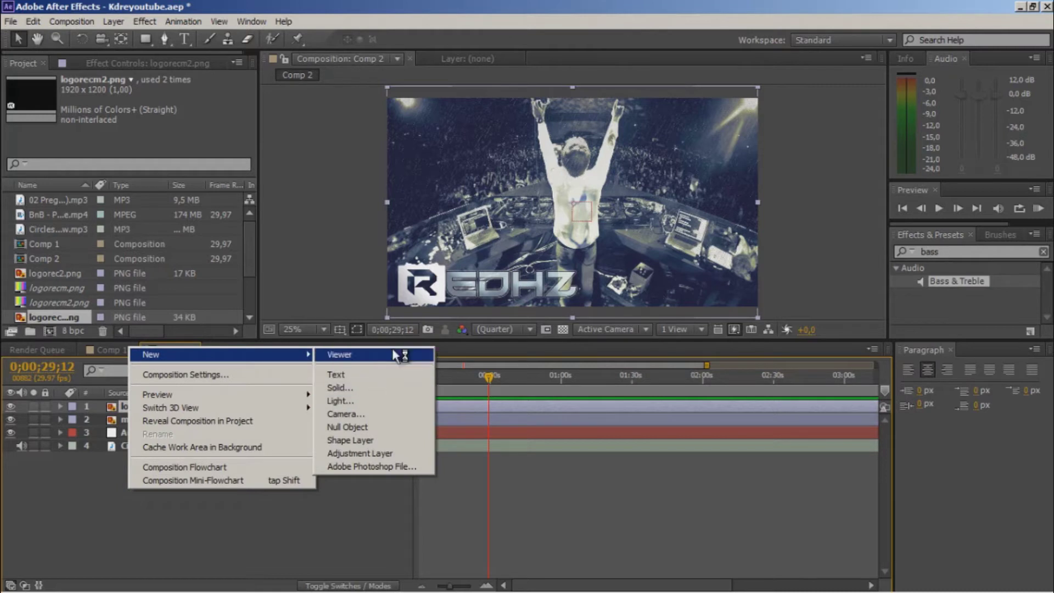
pyautogui.click(354, 388)
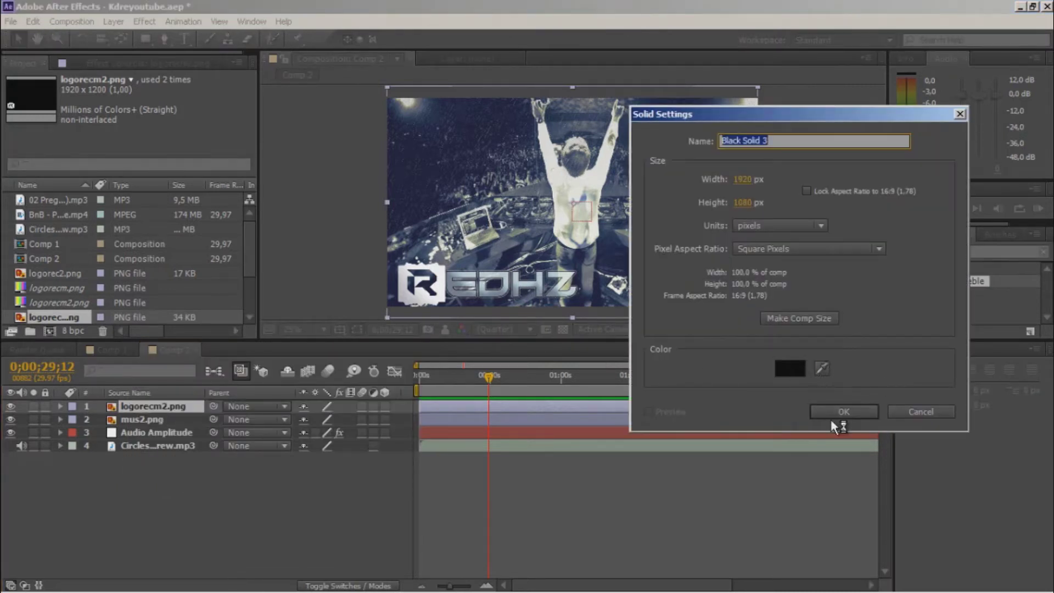
pyautogui.click(833, 417)
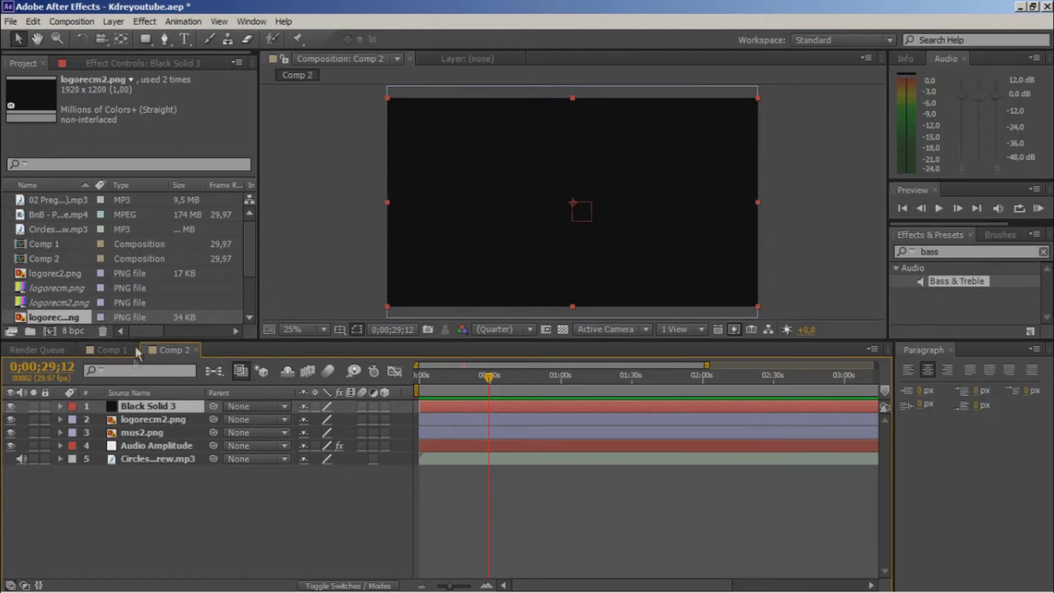
pyautogui.hotkey('ctrl', '5')
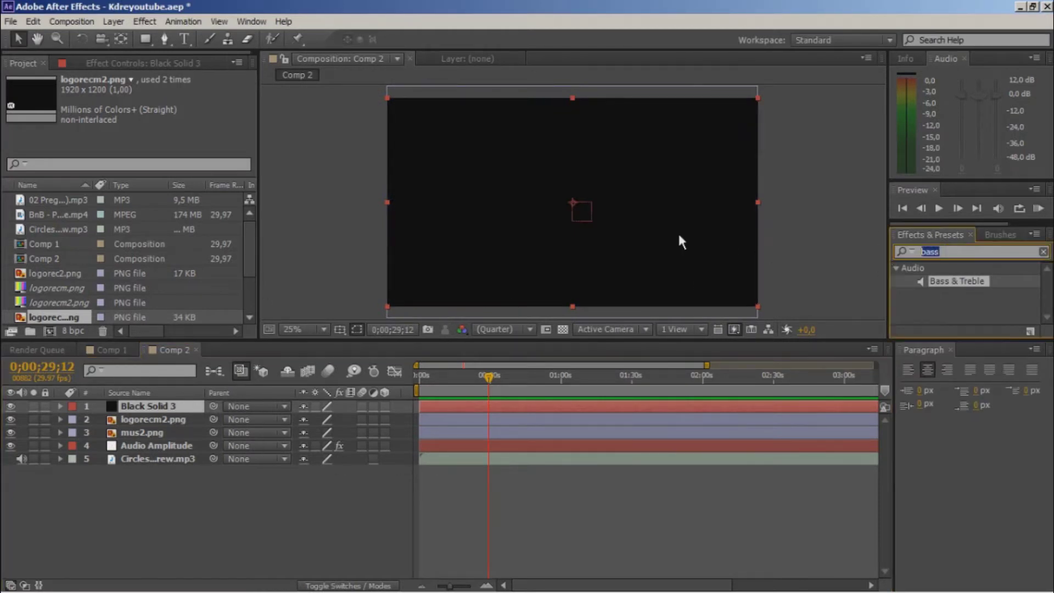
# Search Effects & Presets for lens and drop Lens Flare onto Black Solid 3
pyautogui.press('BackSpace')
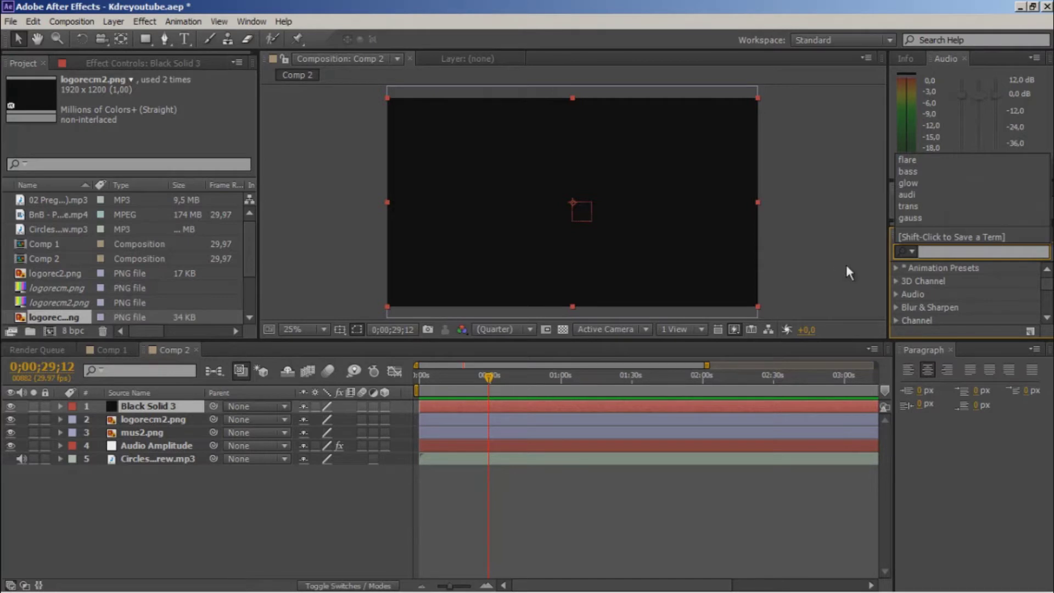
pyautogui.click(977, 262)
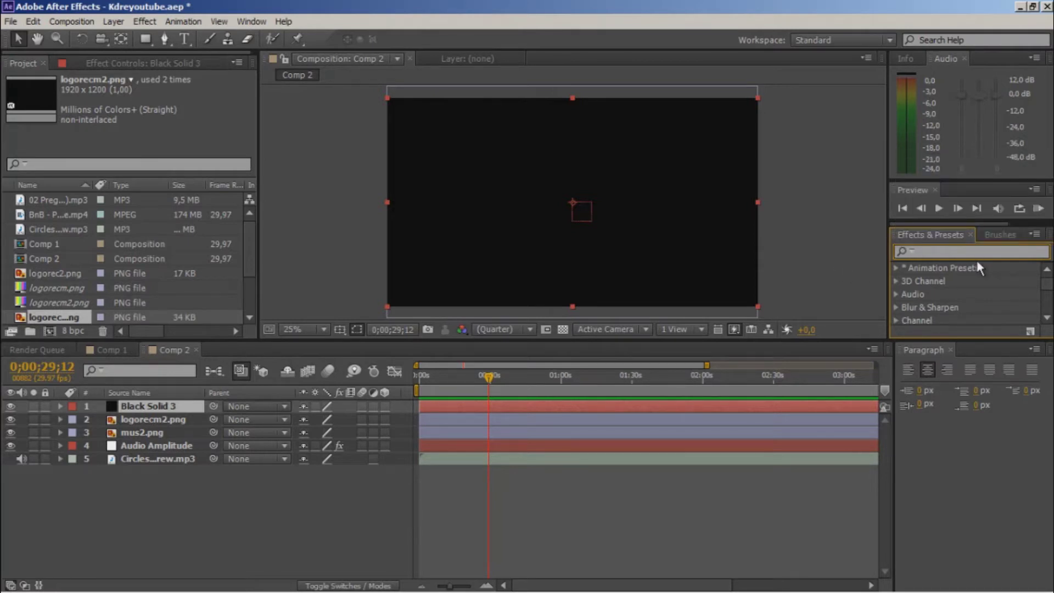
pyautogui.write('lens')
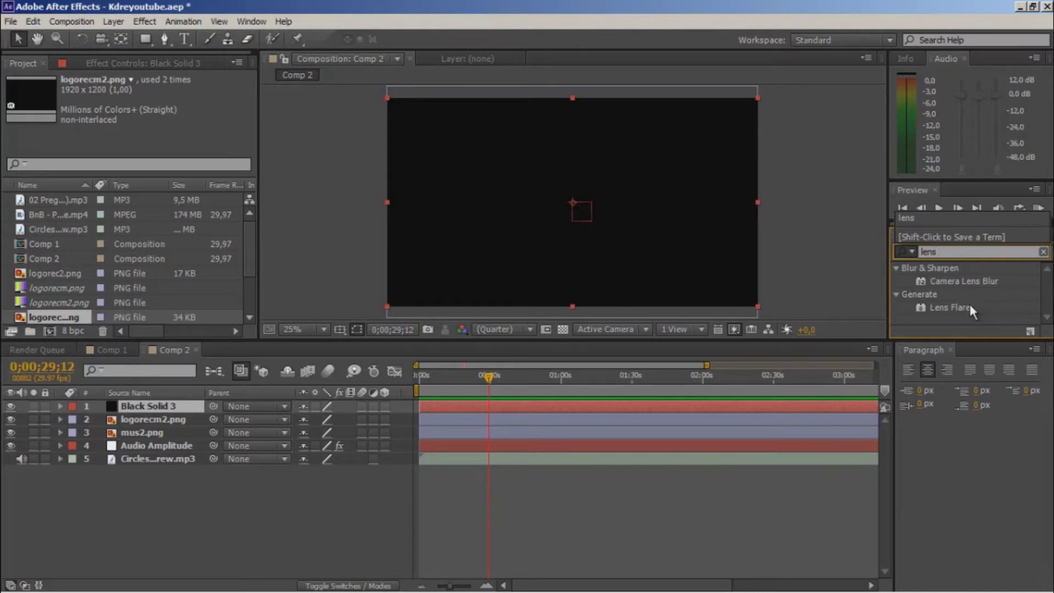
pyautogui.click(969, 306)
pyautogui.moveTo(977, 304); pyautogui.dragTo(143, 404)
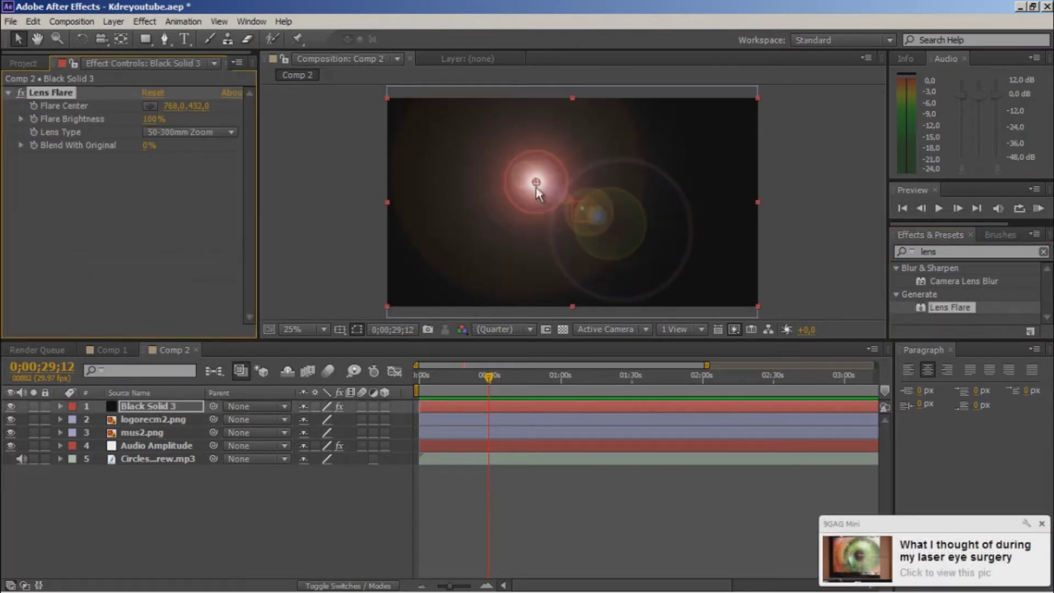
# Move the flare centre to about 328,280 and raise its brightness to 137%
pyautogui.moveTo(537, 180)
pyautogui.mouseDown()
pyautogui.moveTo(464, 127)
pyautogui.moveTo(446, 134)
pyautogui.moveTo(447, 153)
pyautogui.mouseUp()
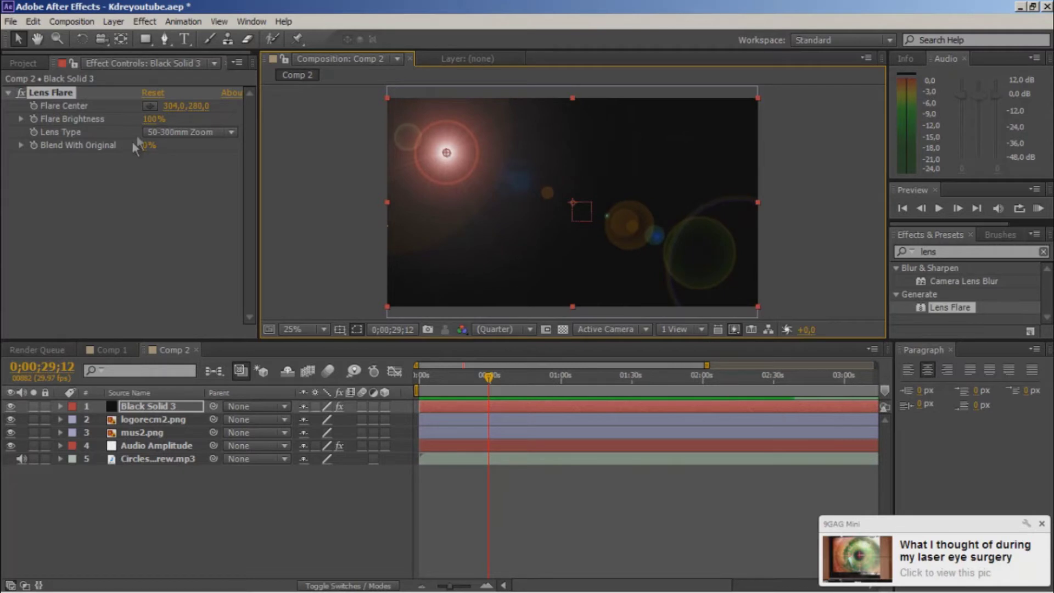
pyautogui.moveTo(153, 119)
pyautogui.mouseDown()
pyautogui.moveTo(196, 120)
pyautogui.moveTo(187, 108)
pyautogui.mouseUp()
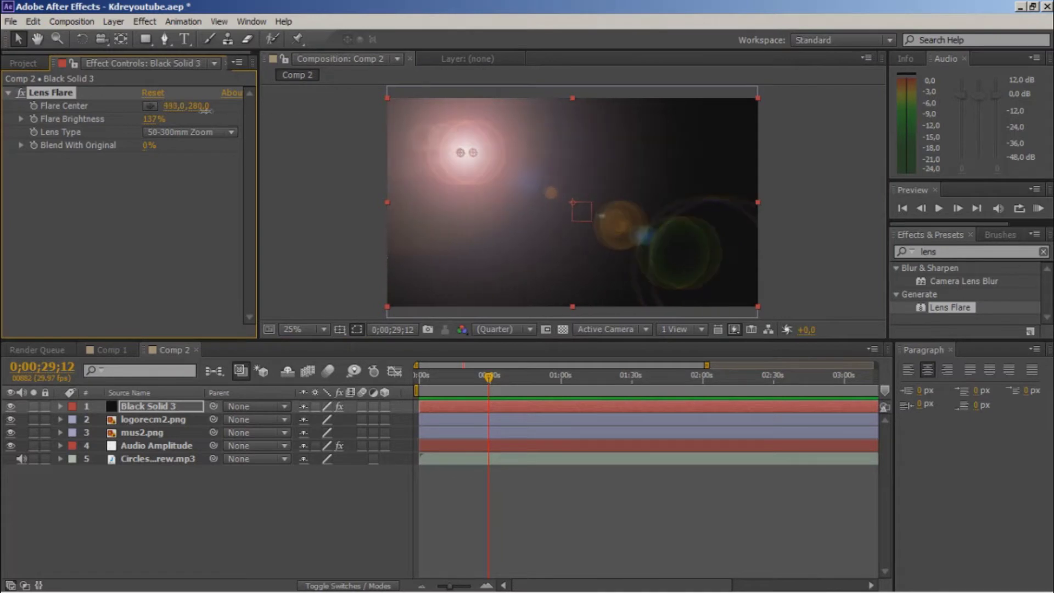
pyautogui.moveTo(427, 170)
pyautogui.mouseDown()
pyautogui.moveTo(454, 170)
pyautogui.moveTo(441, 161)
pyautogui.mouseUp()
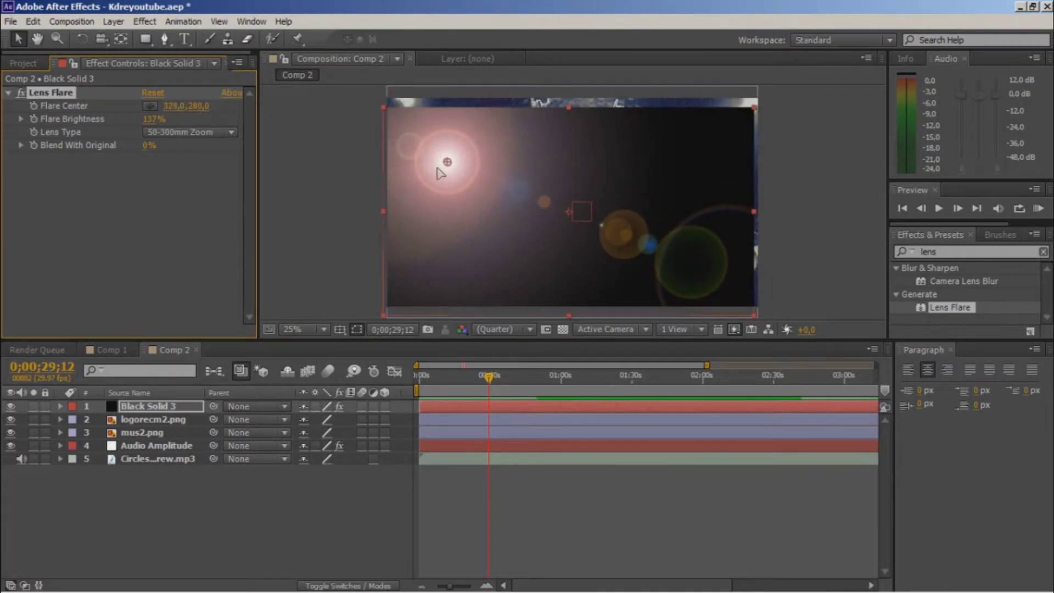
pyautogui.moveTo(444, 162); pyautogui.dragTo(442, 163)
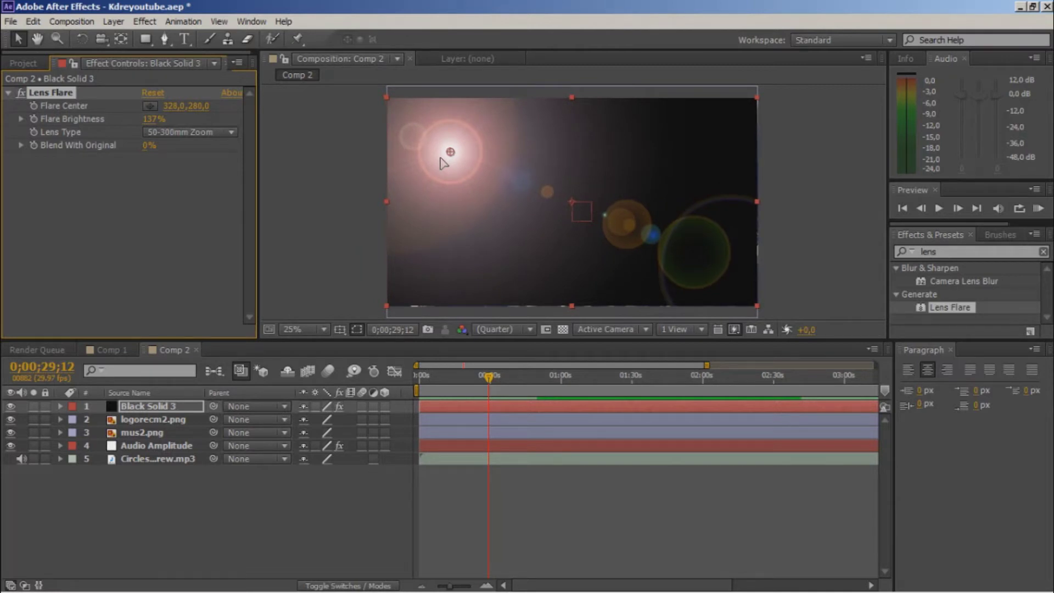
pyautogui.moveTo(441, 162); pyautogui.dragTo(443, 165)
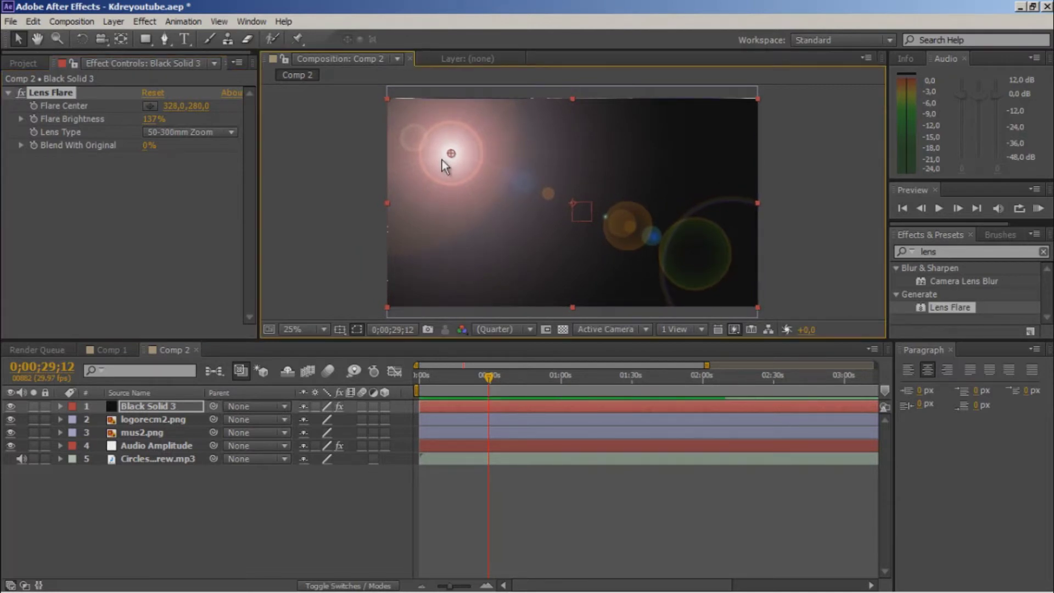
pyautogui.click(442, 160)
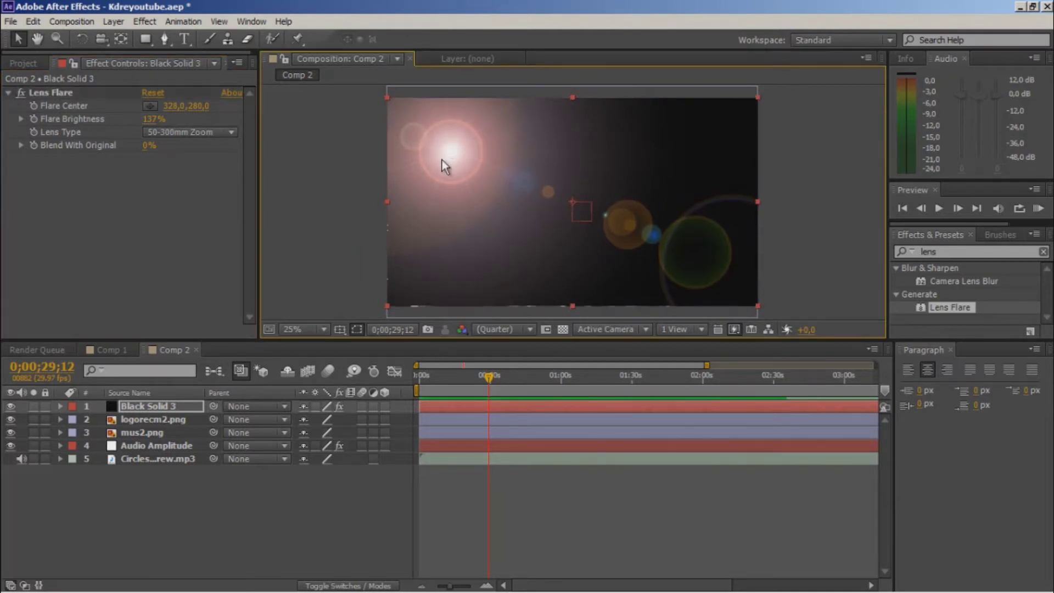
# Keep Blend With Original at 0% and set the Lens Type to 105mm Prime
pyautogui.click(148, 146)
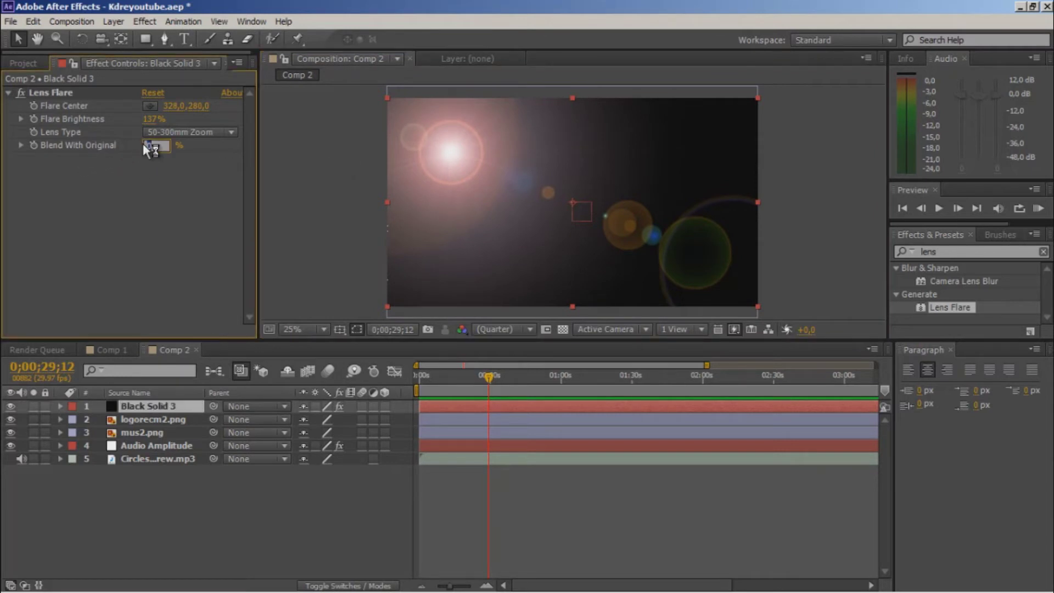
pyautogui.press('Return')
pyautogui.moveTo(157, 146)
pyautogui.mouseDown()
pyautogui.moveTo(211, 150)
pyautogui.moveTo(118, 147)
pyautogui.mouseUp()
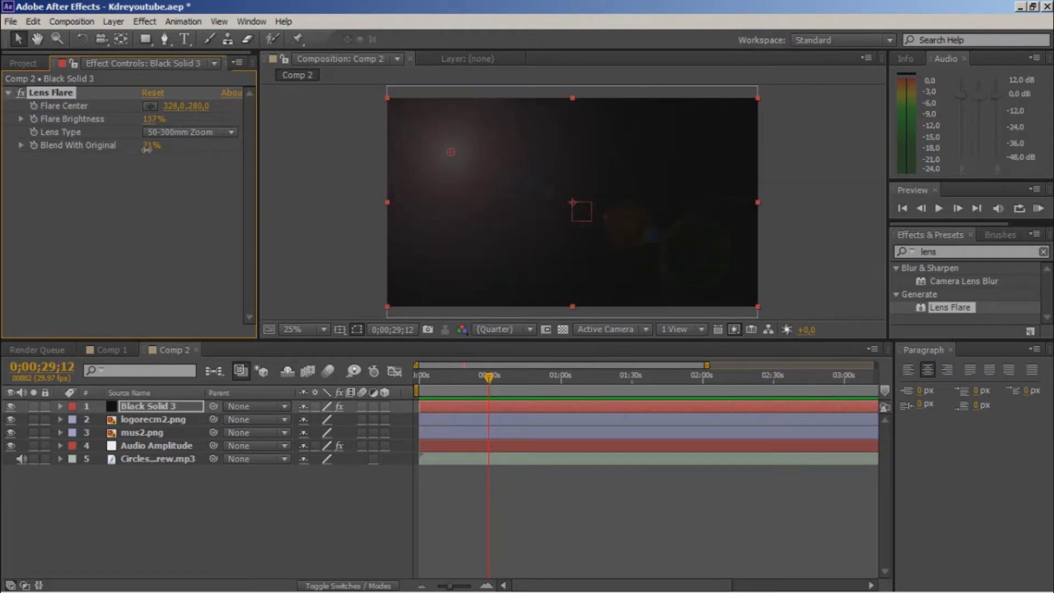
pyautogui.moveTo(118, 147); pyautogui.dragTo(90, 158)
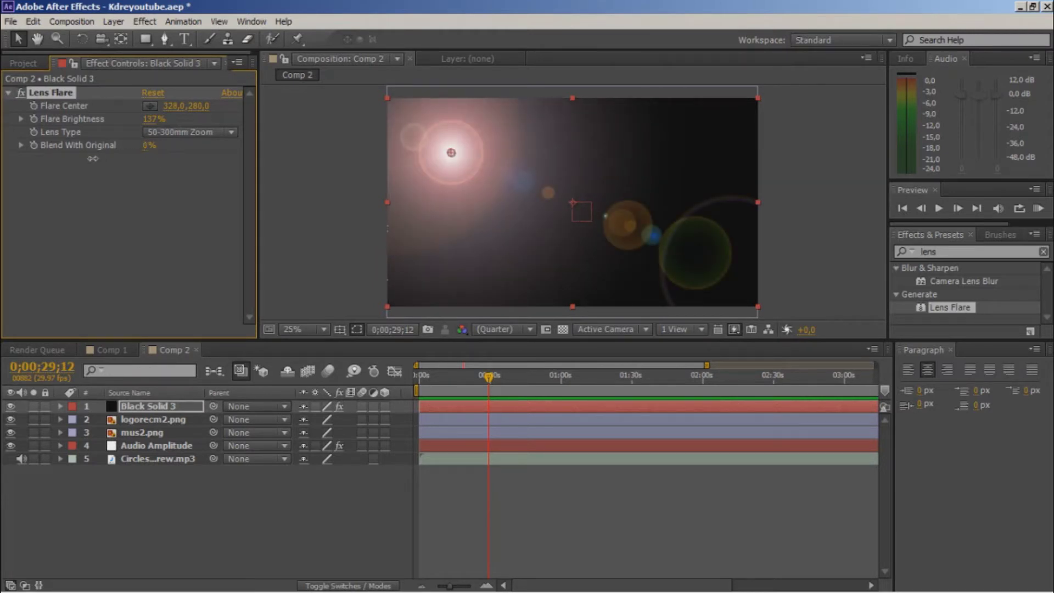
pyautogui.click(165, 135)
pyautogui.click(192, 160)
pyautogui.click(207, 134)
pyautogui.click(207, 169)
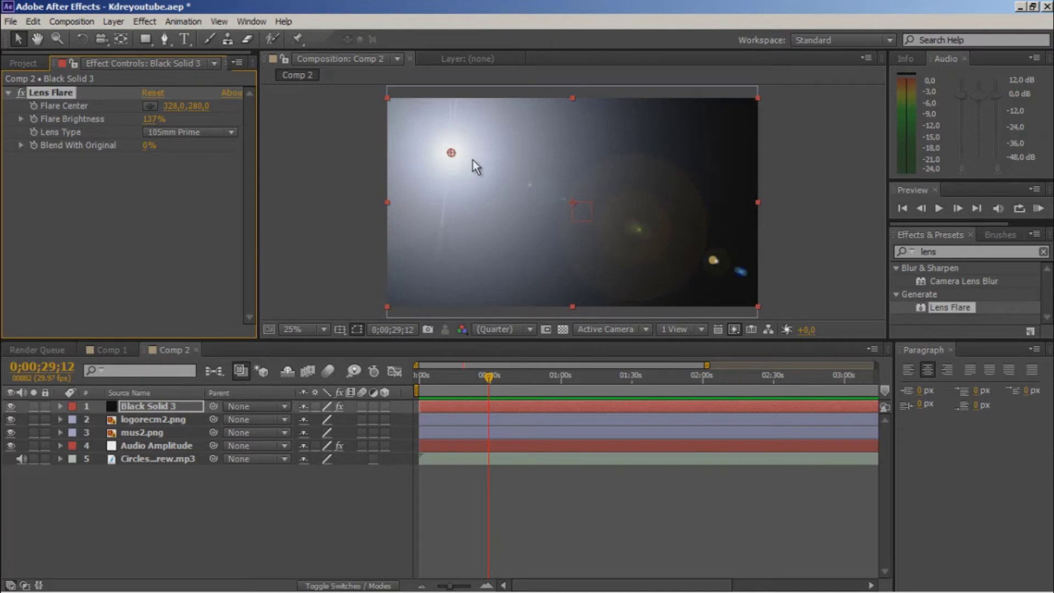
pyautogui.click(176, 407)
# Set Black Solid 3's blending mode to Add, after briefly trying Screen
pyautogui.rightClick(159, 407)
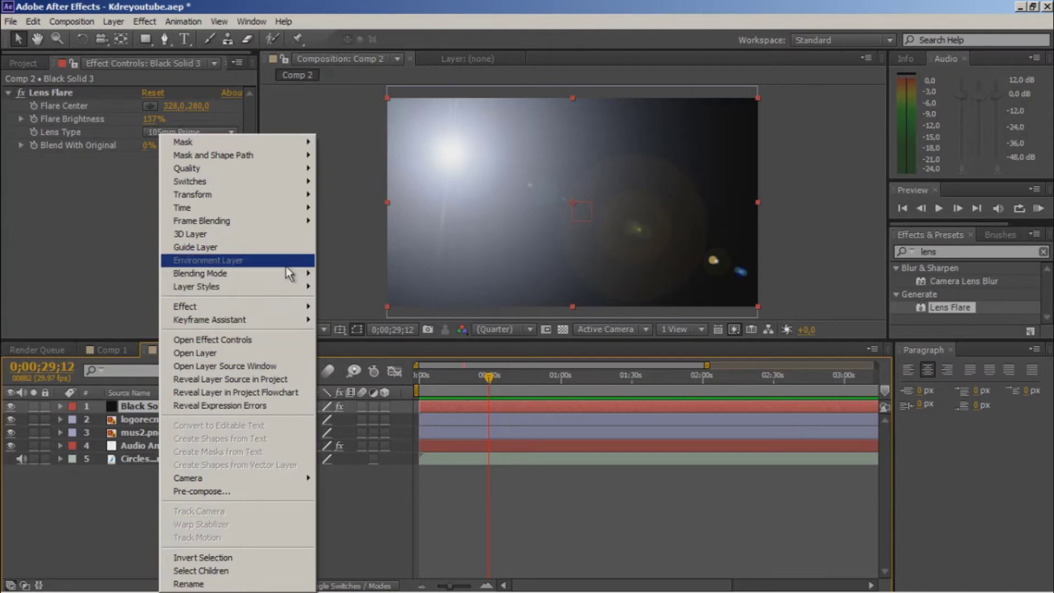
pyautogui.moveTo(302, 273)
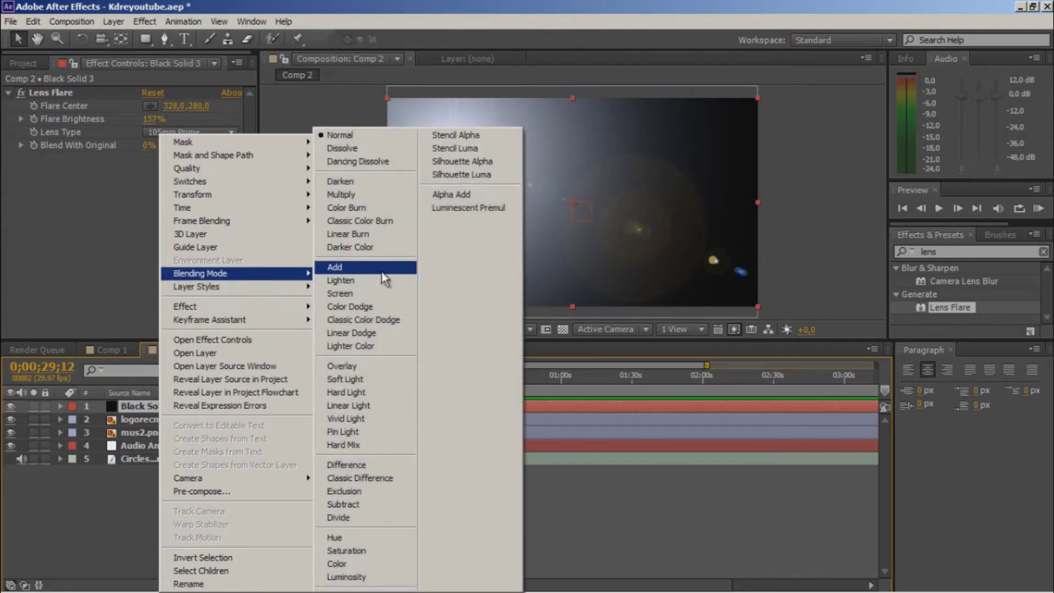
pyautogui.click(382, 274)
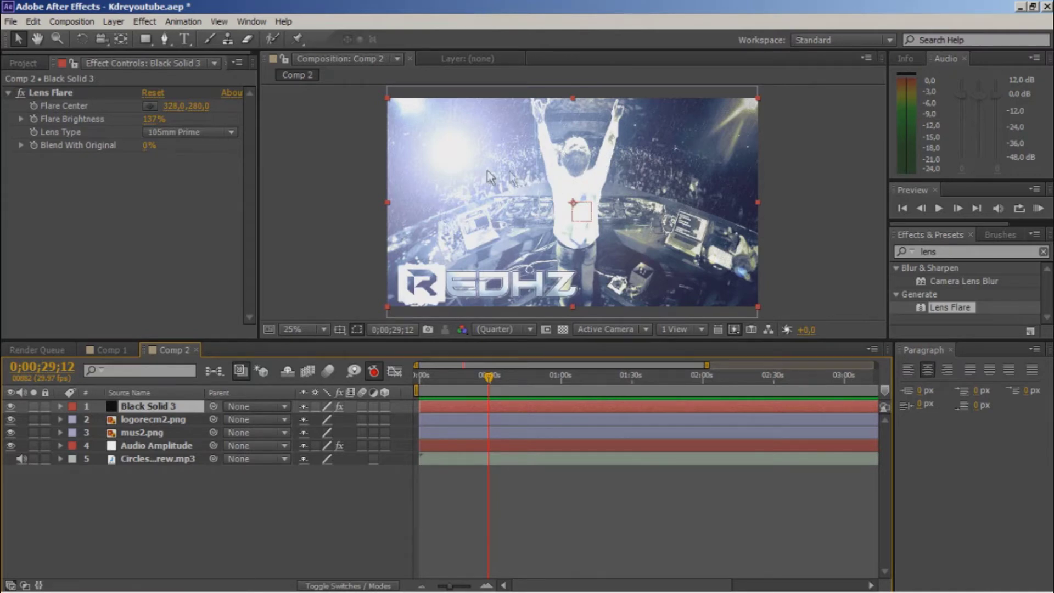
pyautogui.rightClick(144, 406)
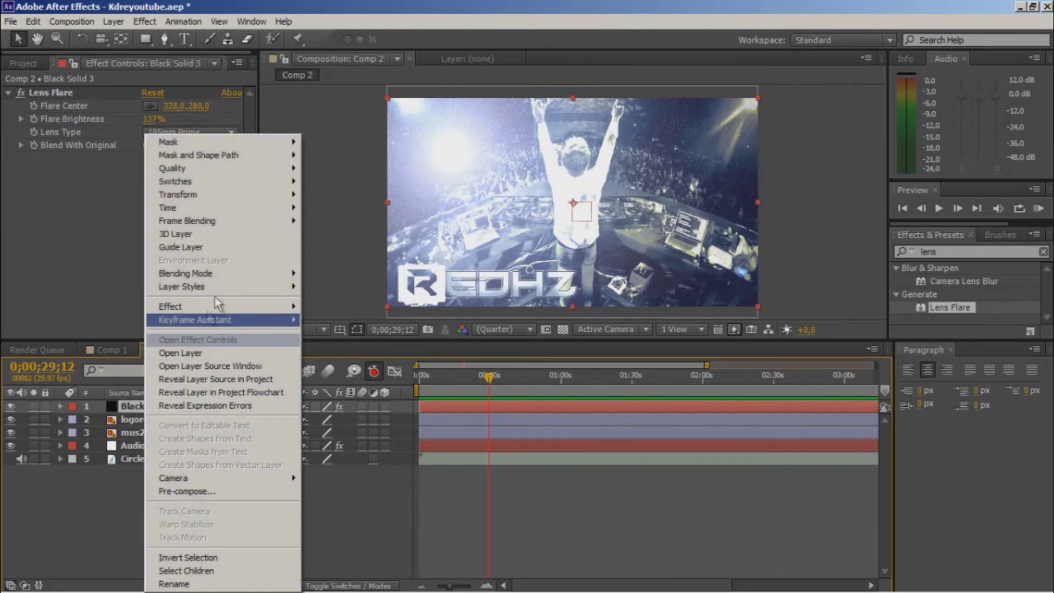
pyautogui.moveTo(290, 281)
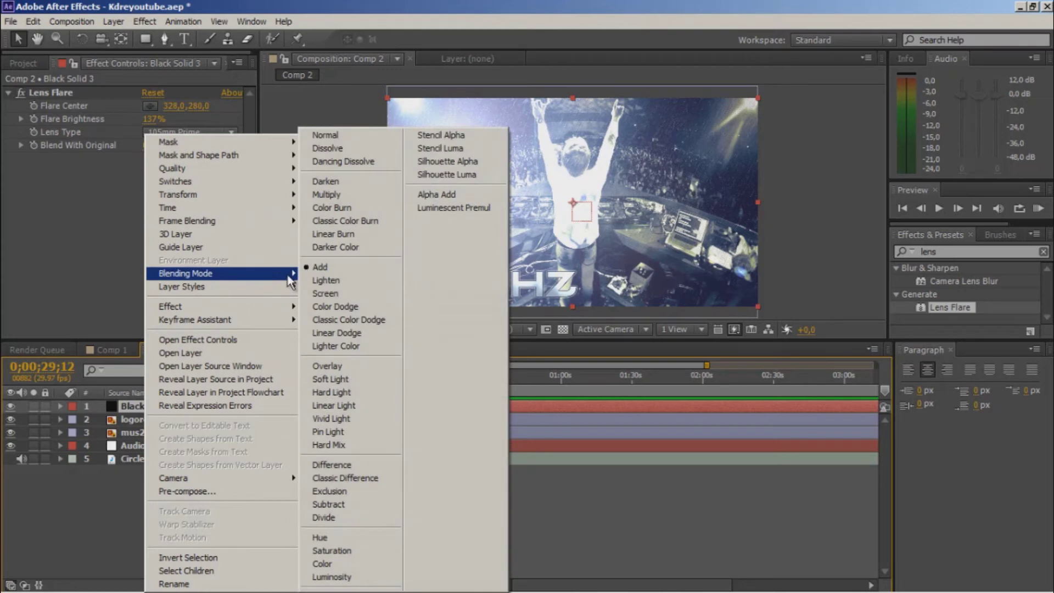
pyautogui.click(325, 293)
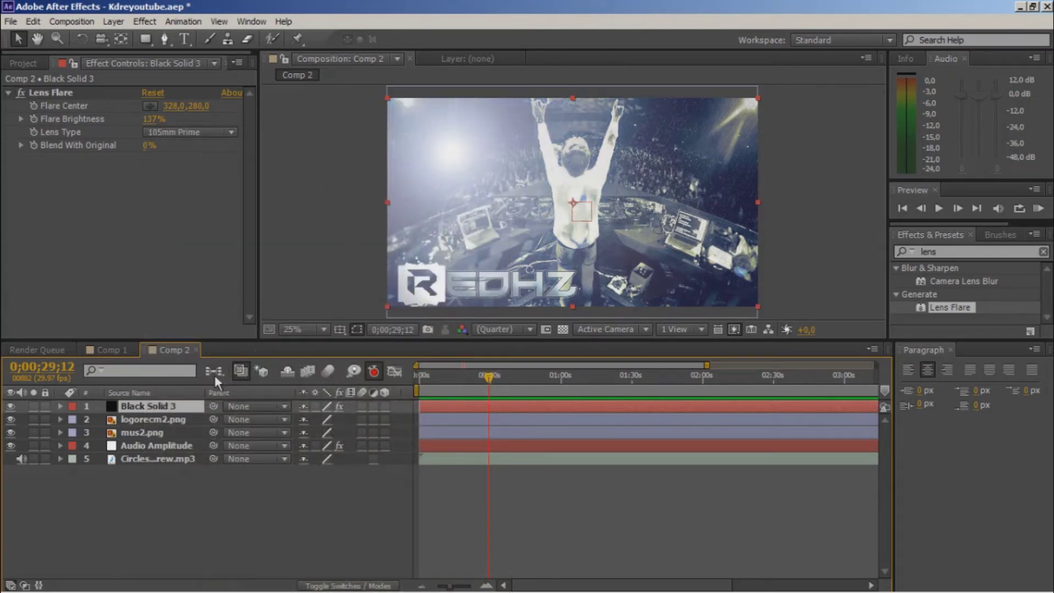
pyautogui.rightClick(162, 406)
pyautogui.moveTo(265, 277)
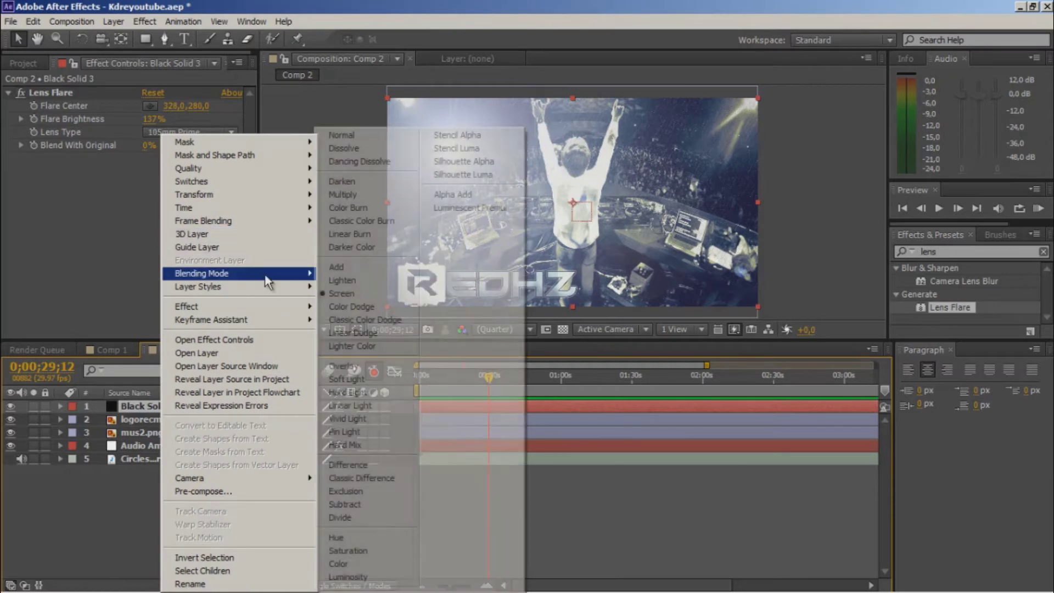
pyautogui.click(336, 267)
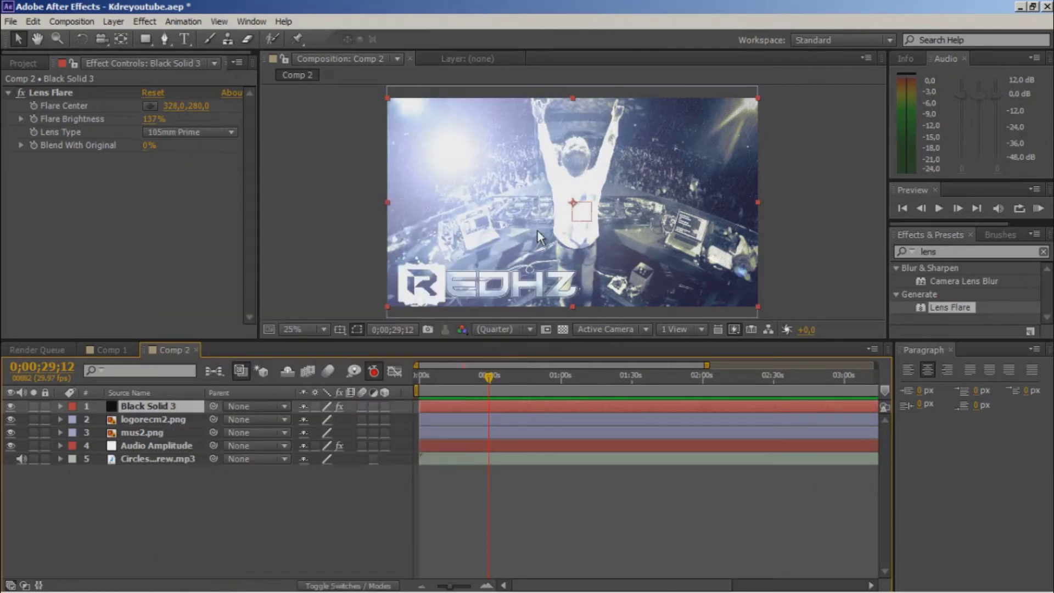
# Undo an accidental nudge of the flare layer, keeping its original position
pyautogui.click(454, 163)
pyautogui.moveTo(574, 208); pyautogui.dragTo(566, 204)
pyautogui.press('Return')
pyautogui.press('Escape')
pyautogui.hotkey('ctrl', 'z')
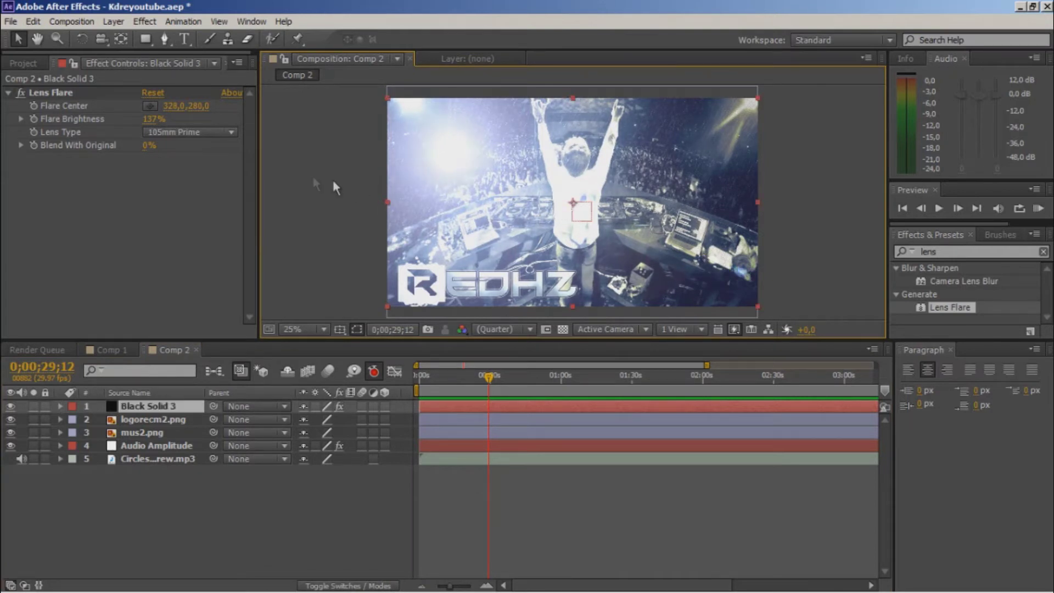
# Move the Lens Flare center to the composition's top-left corner (52,0)
pyautogui.click(87, 91)
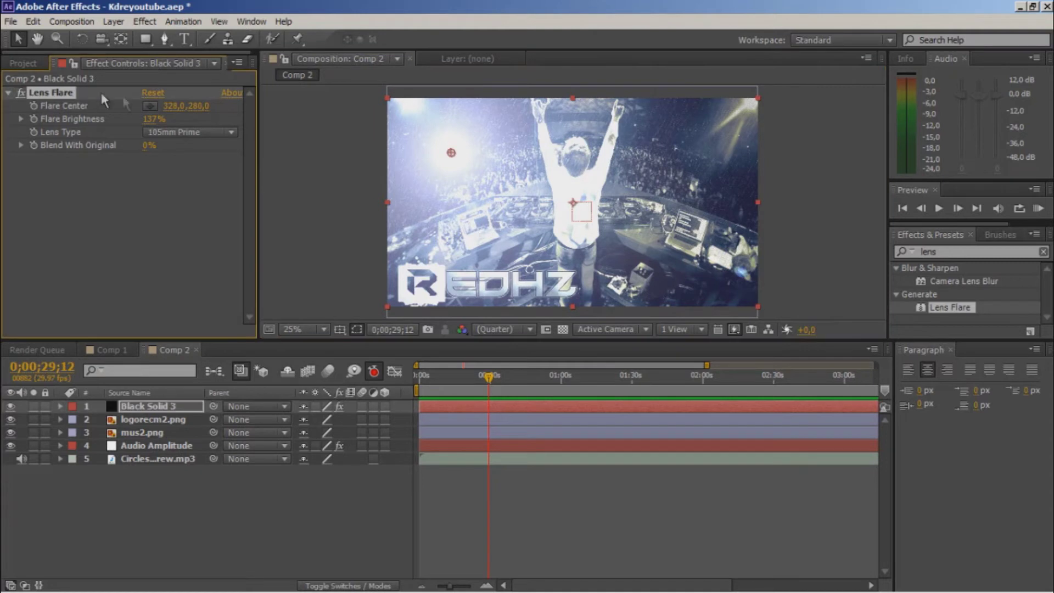
pyautogui.click(150, 105)
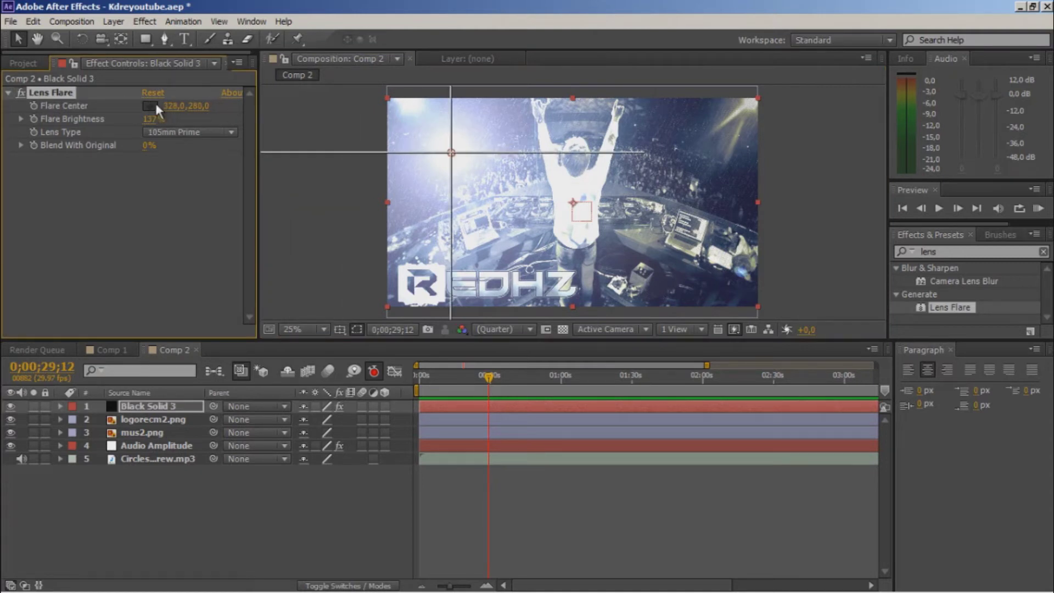
pyautogui.click(410, 112)
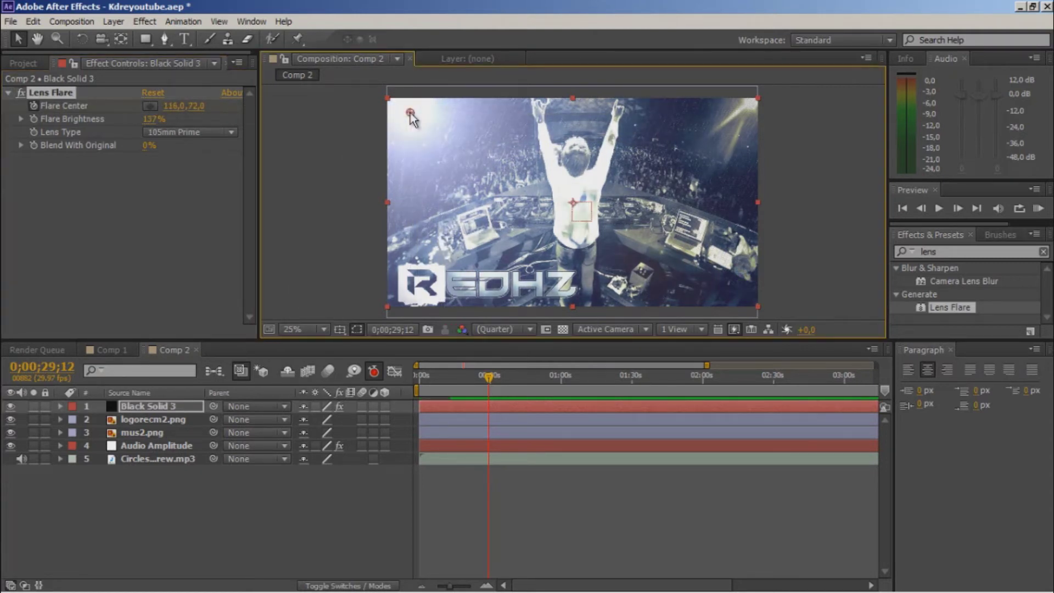
pyautogui.click(150, 106)
pyautogui.click(398, 109)
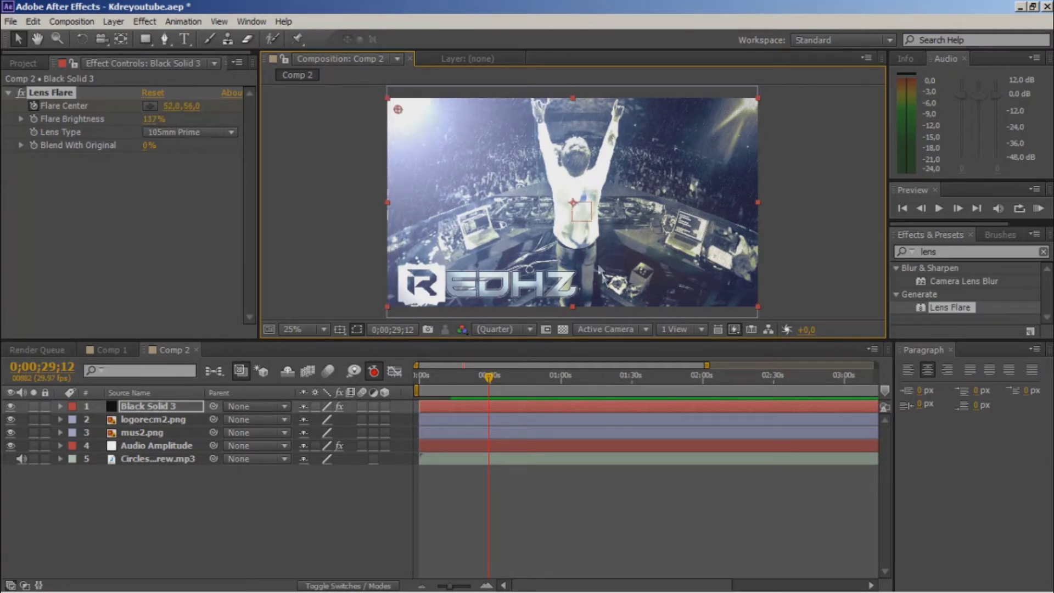
# Set Flare Brightness to 138% and Blend With Original to 44%
pyautogui.click(154, 119)
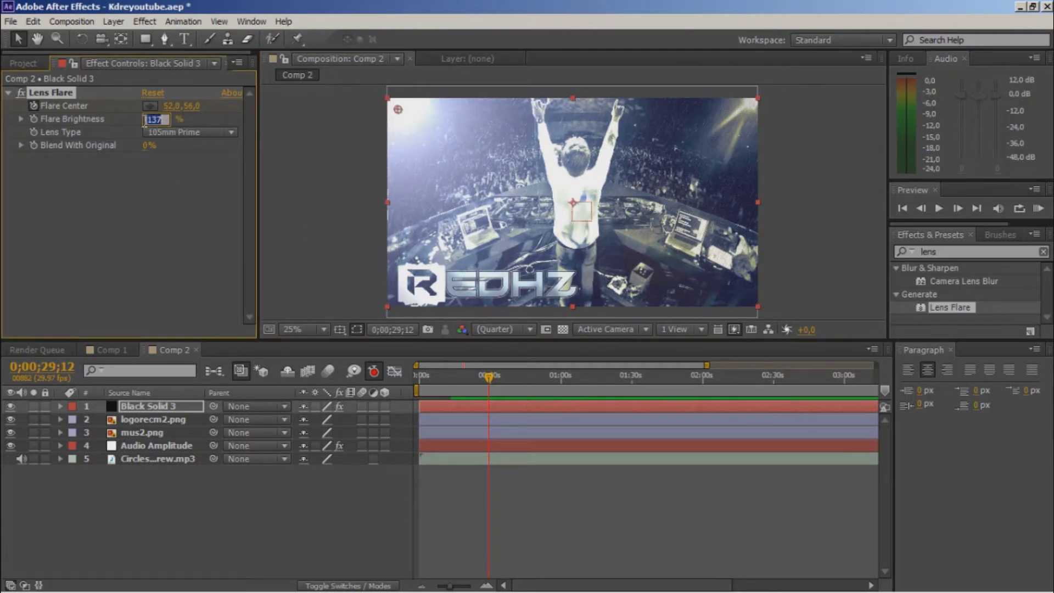
pyautogui.write('128')
pyautogui.press('Return')
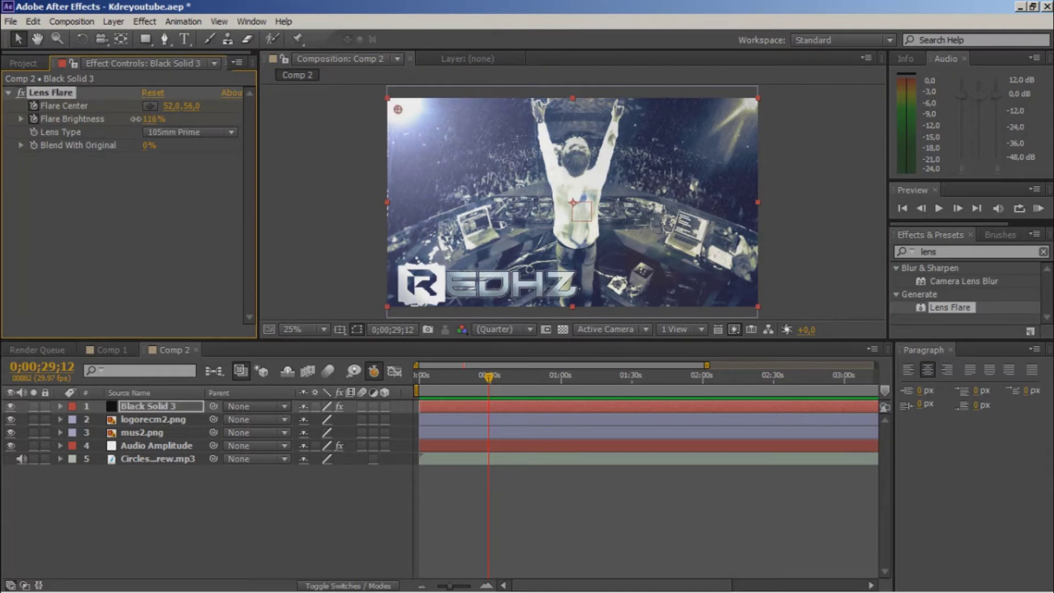
pyautogui.press('Return')
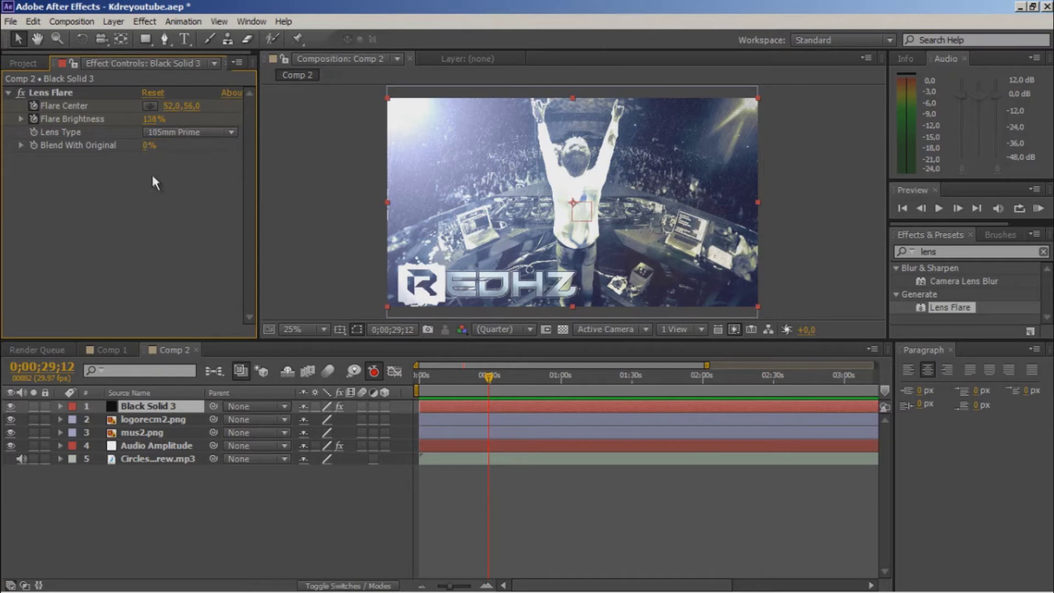
pyautogui.moveTo(146, 152)
pyautogui.mouseDown()
pyautogui.moveTo(193, 149)
pyautogui.moveTo(182, 149)
pyautogui.mouseUp()
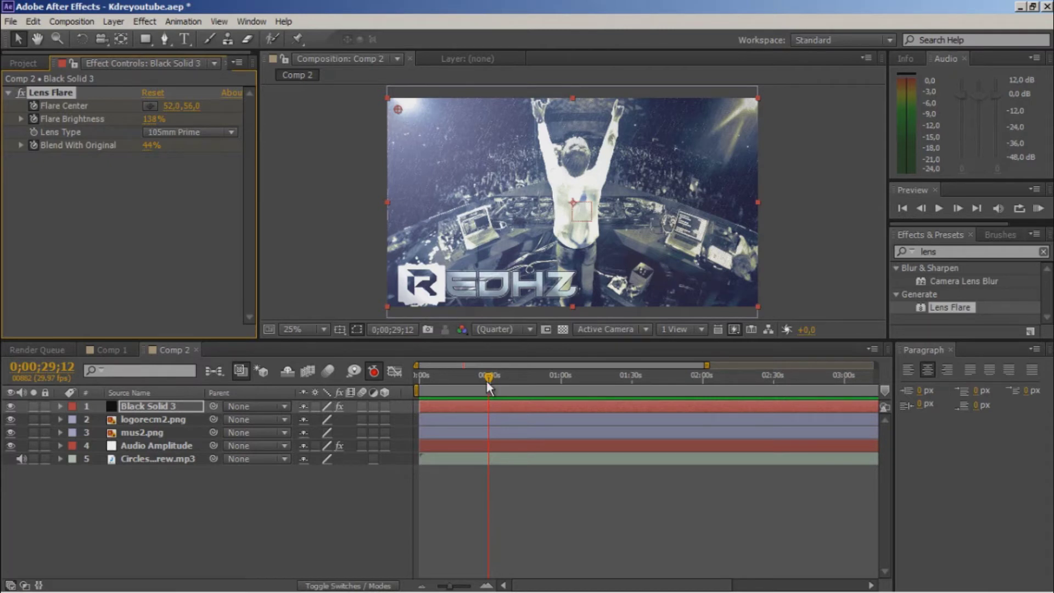
# Duplicate the Black Solid 3 lens flare layer
pyautogui.click(147, 410)
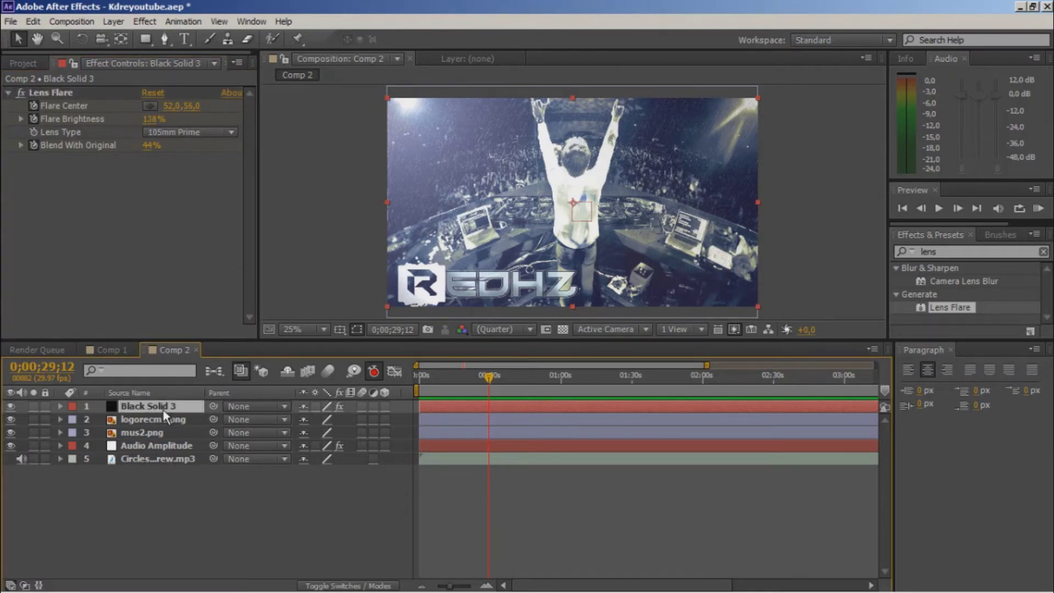
pyautogui.rightClick(165, 411)
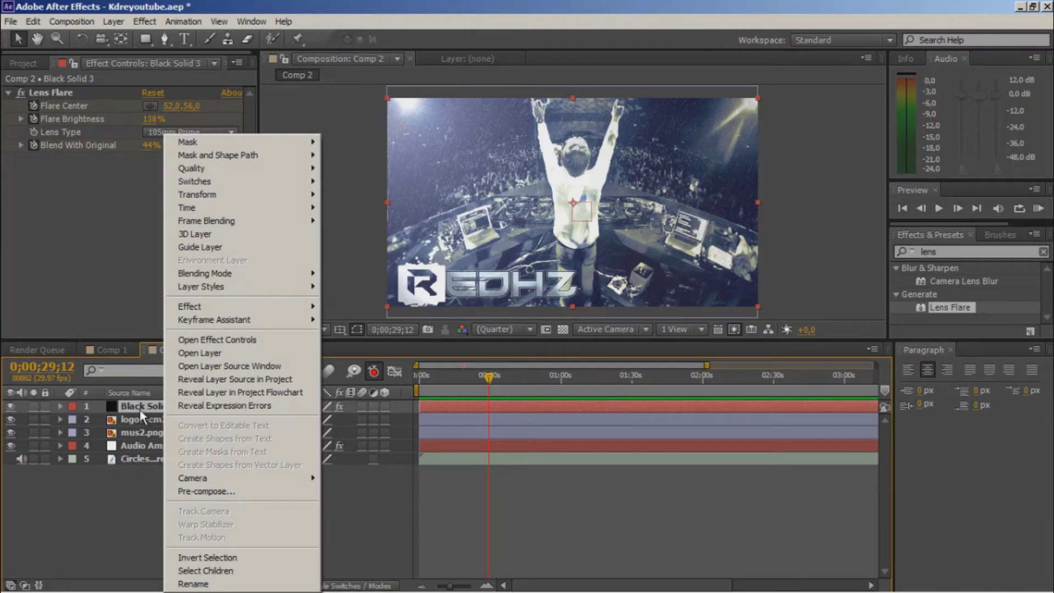
pyautogui.click(141, 407)
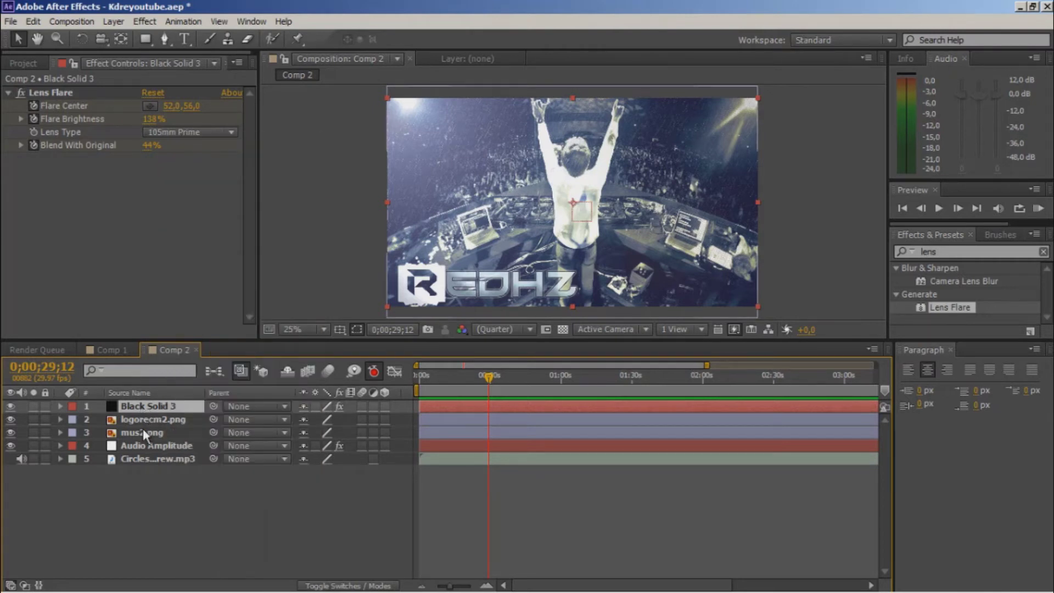
pyautogui.hotkey('ctrl', 'd')
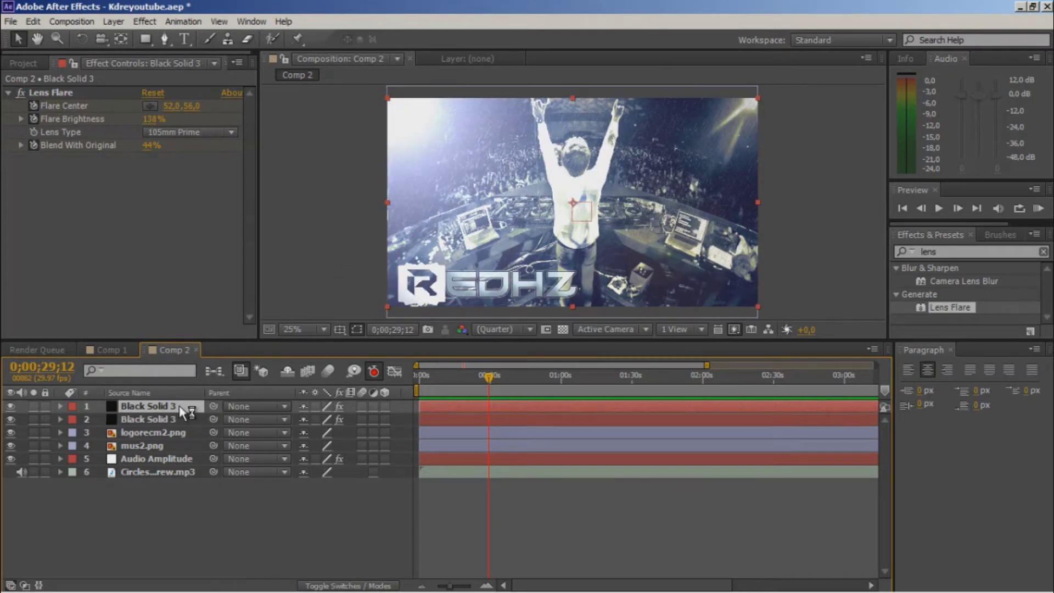
# Move the duplicate's flare center to the comp's top-right corner (1888,0)
pyautogui.click(150, 105)
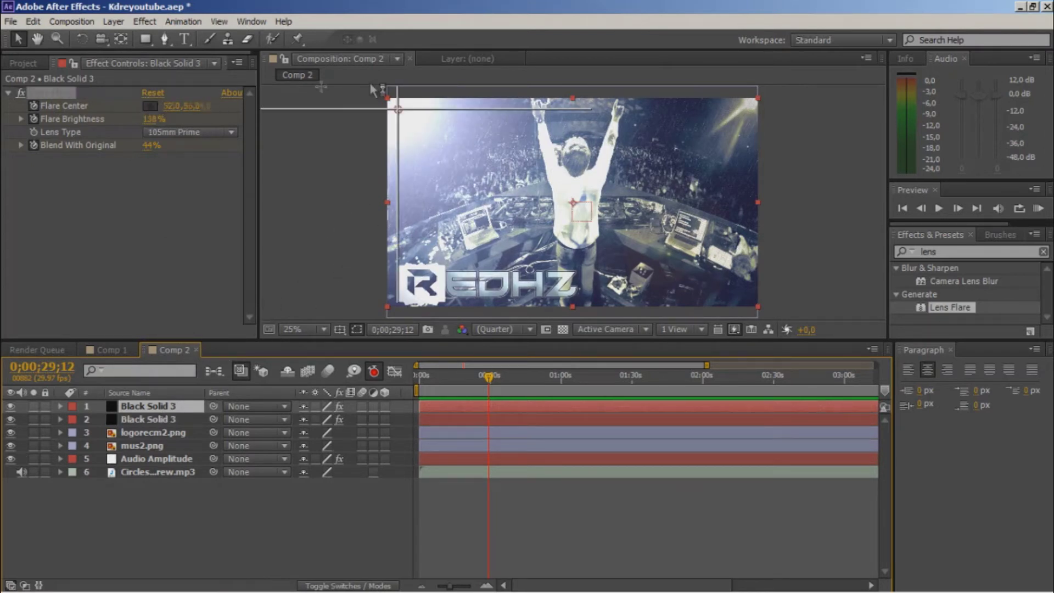
pyautogui.click(752, 105)
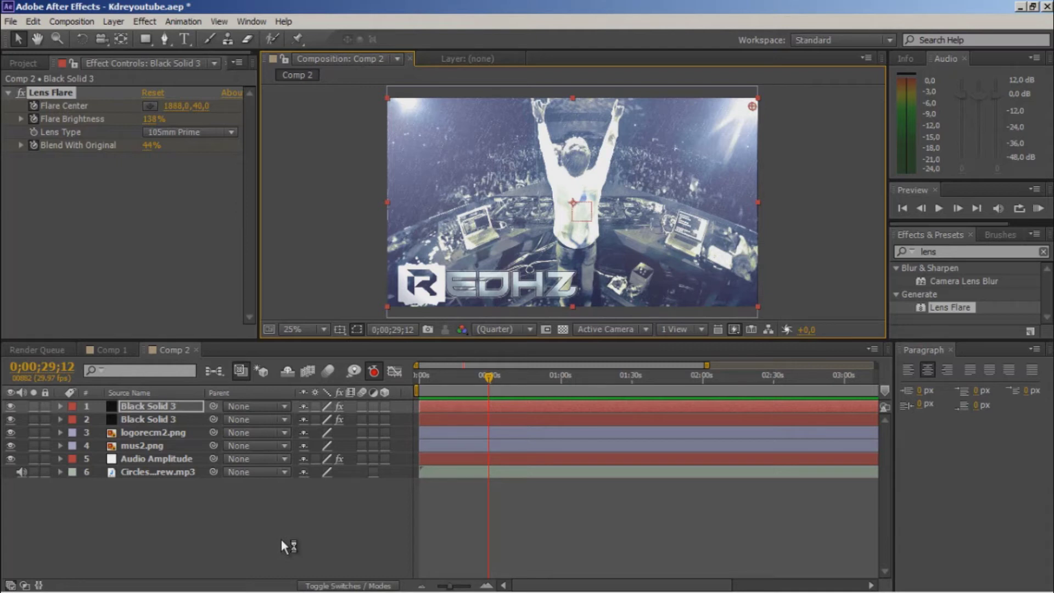
pyautogui.click(290, 518)
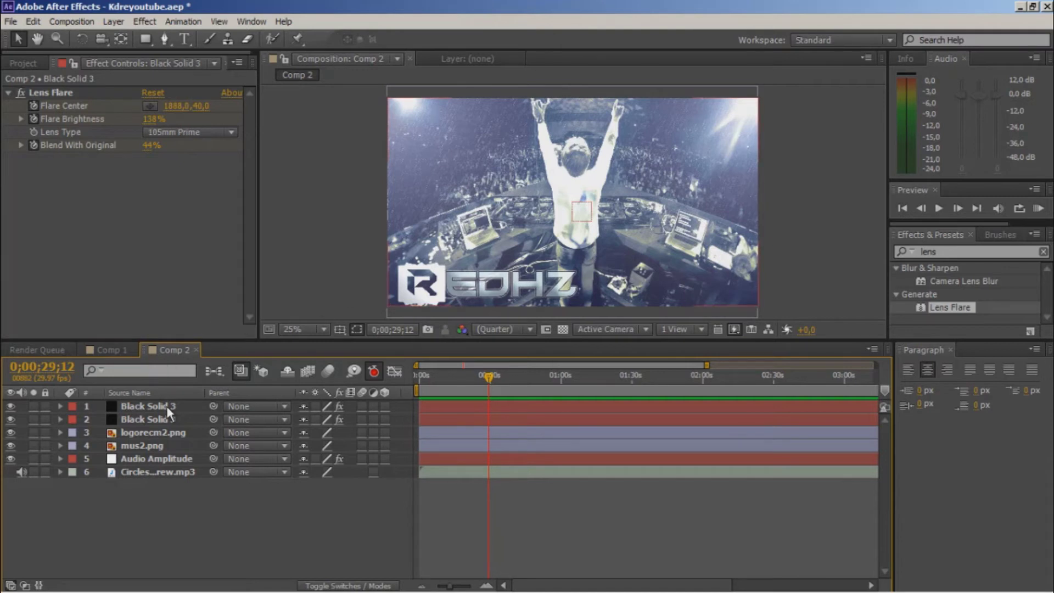
pyautogui.click(60, 406)
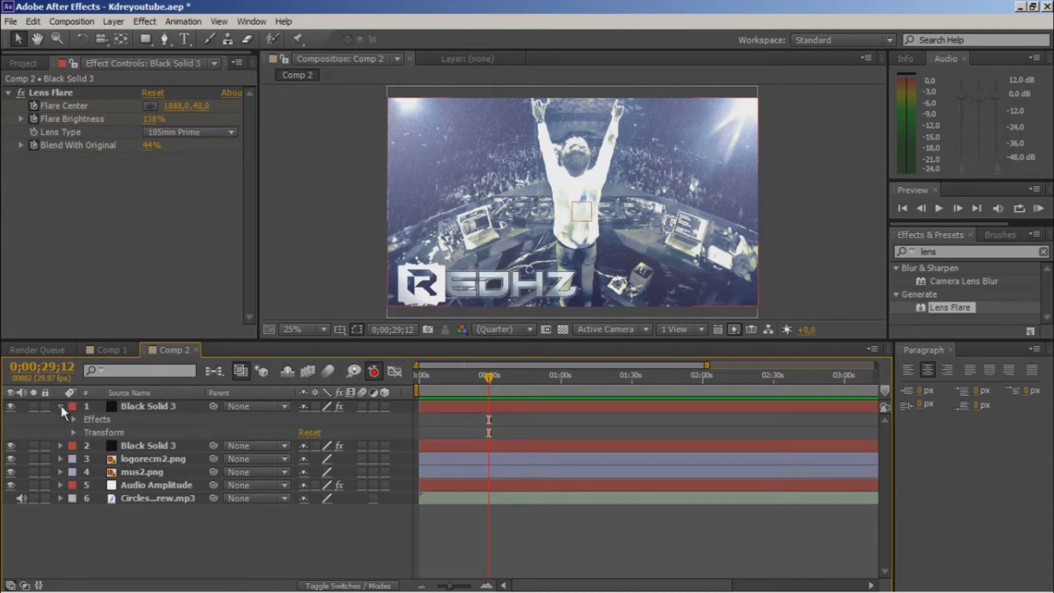
# Add an Opacity expression to layer 1, pick-whipped to Audio Amplitude > Both Channels > Slider
pyautogui.click(73, 433)
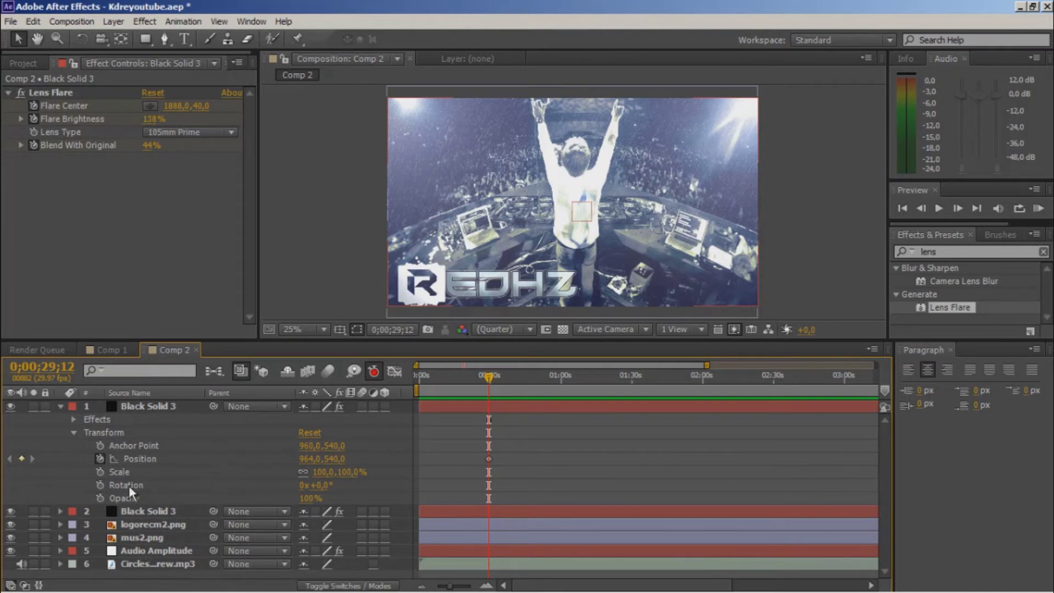
pyautogui.click(100, 498)
pyautogui.moveTo(305, 498)
pyautogui.mouseDown()
pyautogui.moveTo(190, 504)
pyautogui.moveTo(308, 497)
pyautogui.mouseUp()
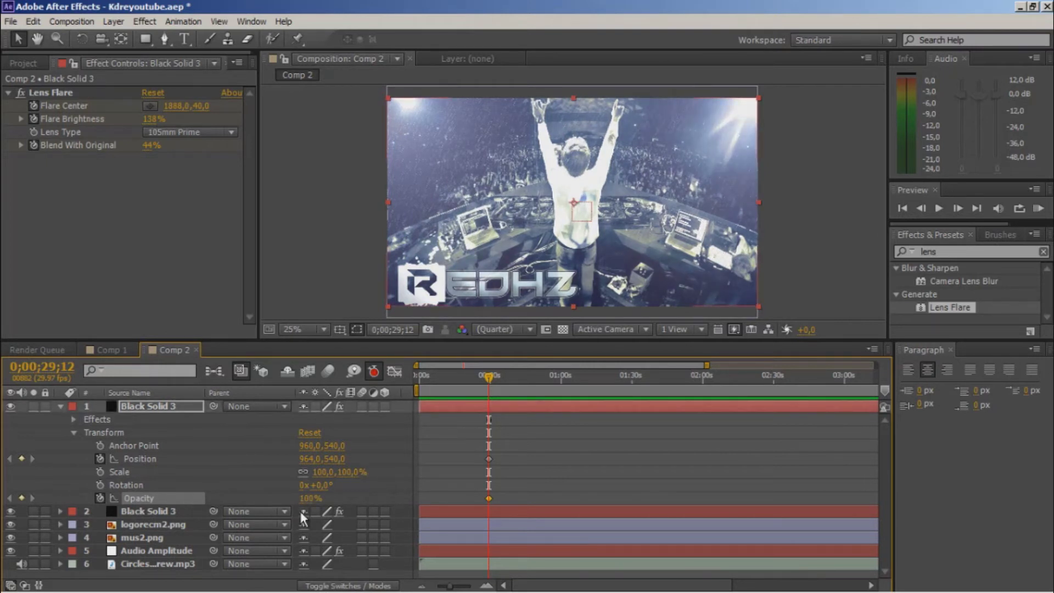
pyautogui.keyDown('alt'); pyautogui.click(99, 498); pyautogui.keyUp('alt')
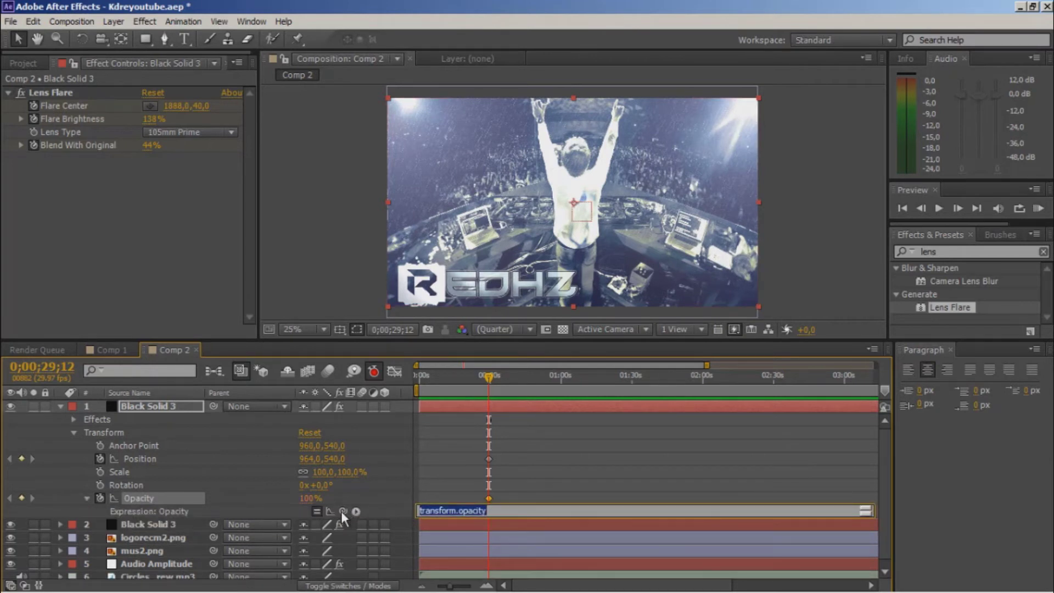
pyautogui.click(357, 490)
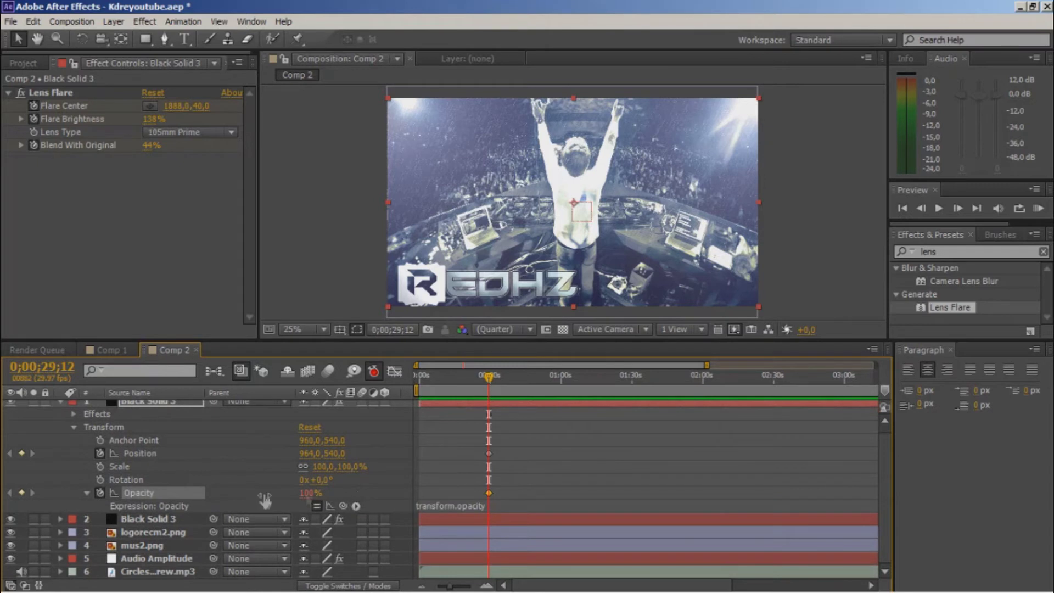
pyautogui.click(60, 559)
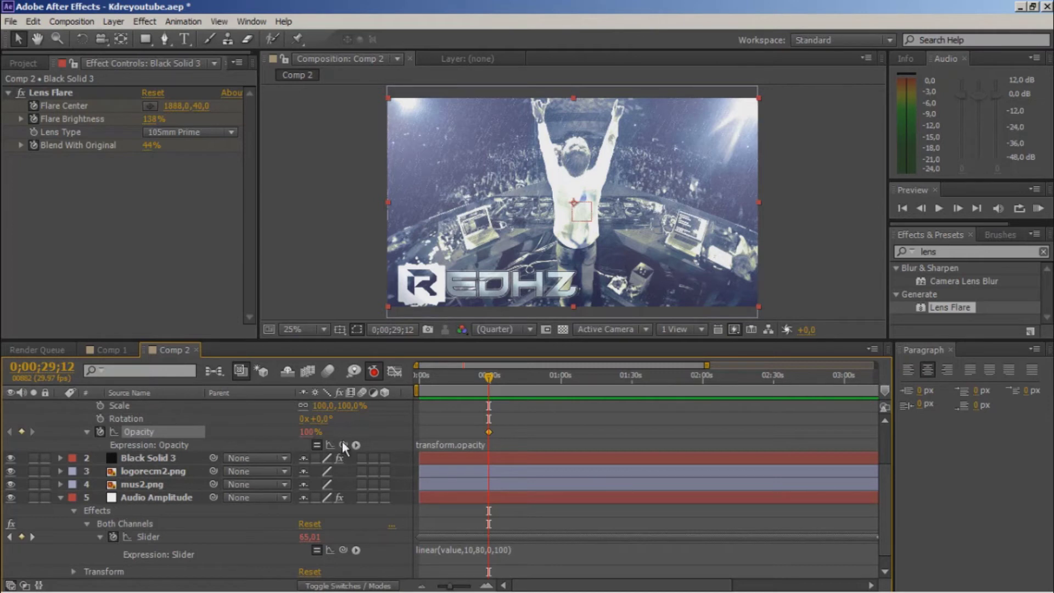
pyautogui.moveTo(342, 442); pyautogui.dragTo(346, 460)
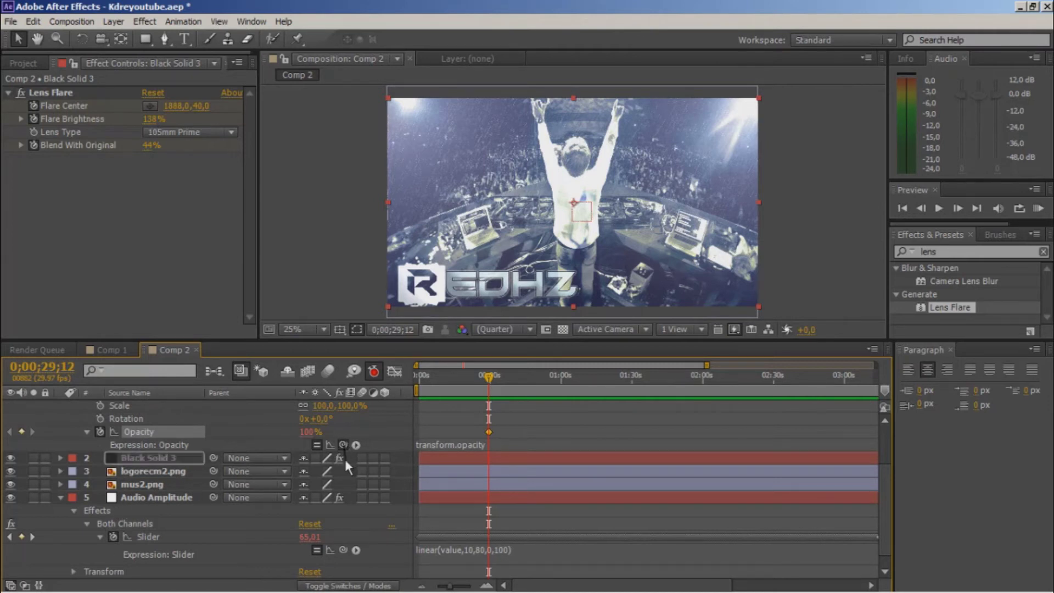
pyautogui.moveTo(346, 460); pyautogui.dragTo(344, 444)
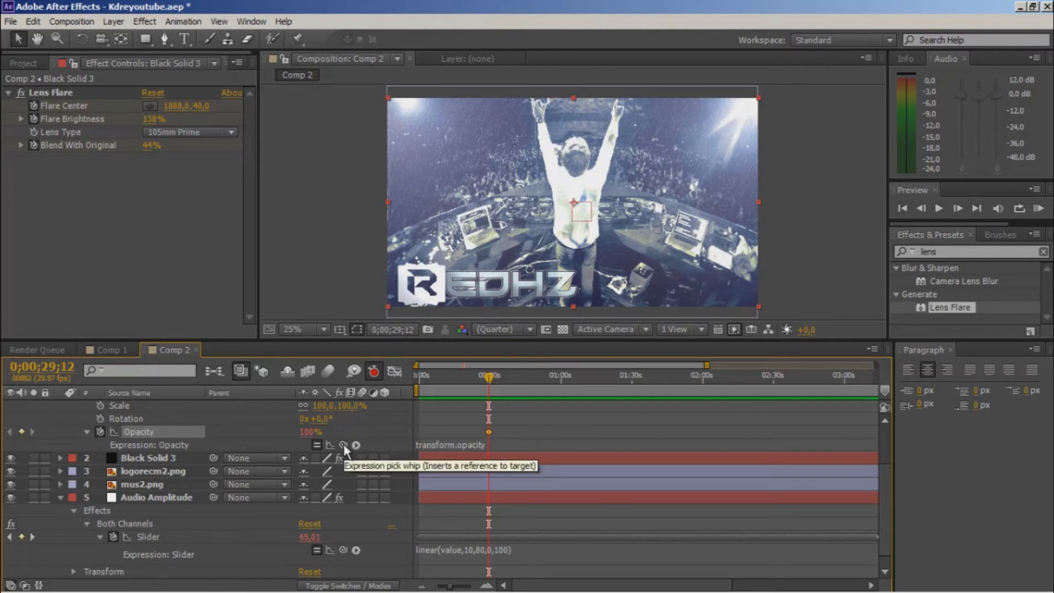
pyautogui.moveTo(344, 444); pyautogui.dragTo(183, 512)
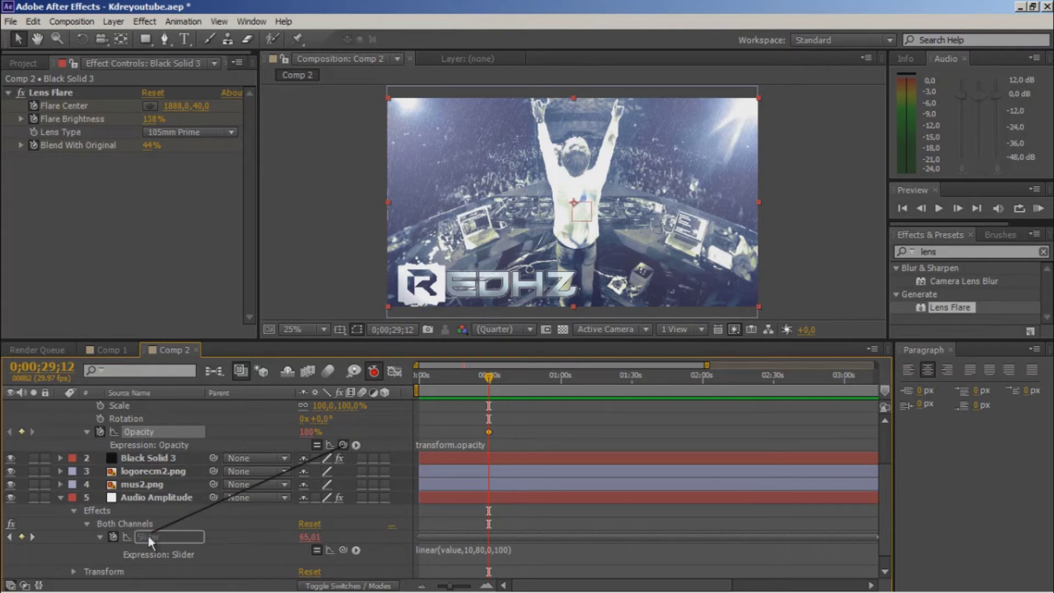
pyautogui.moveTo(183, 513); pyautogui.dragTo(147, 536)
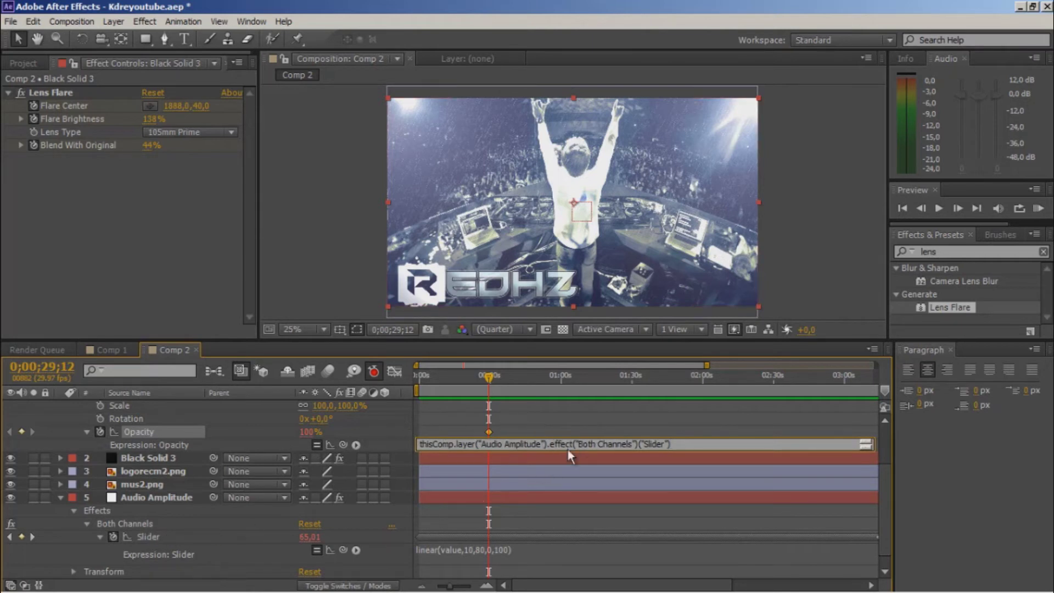
pyautogui.scroll(3, 112, 448)
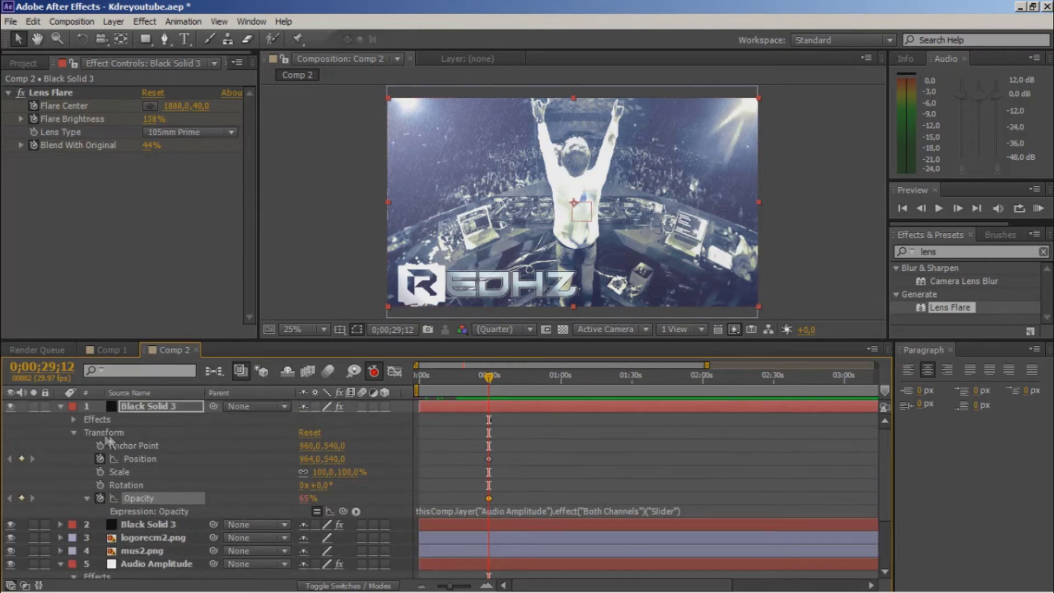
# Pick-whip the second Black Solid 3's Opacity expression to the Audio Amplitude Slider, reading 65%
pyautogui.click(61, 408)
pyautogui.hotkey('ctrl', 'd')
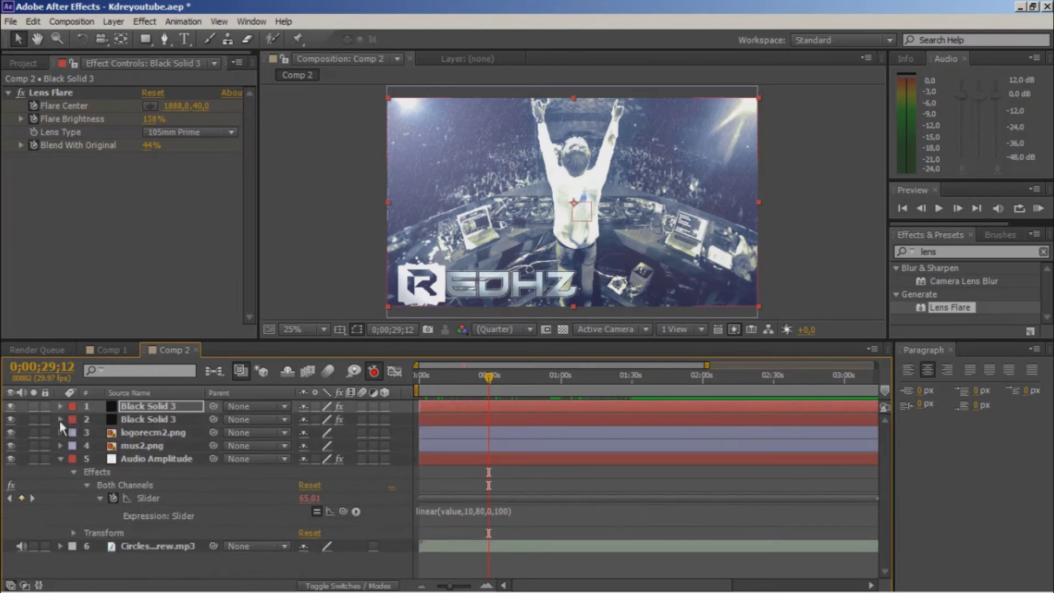
pyautogui.click(59, 420)
pyautogui.click(73, 446)
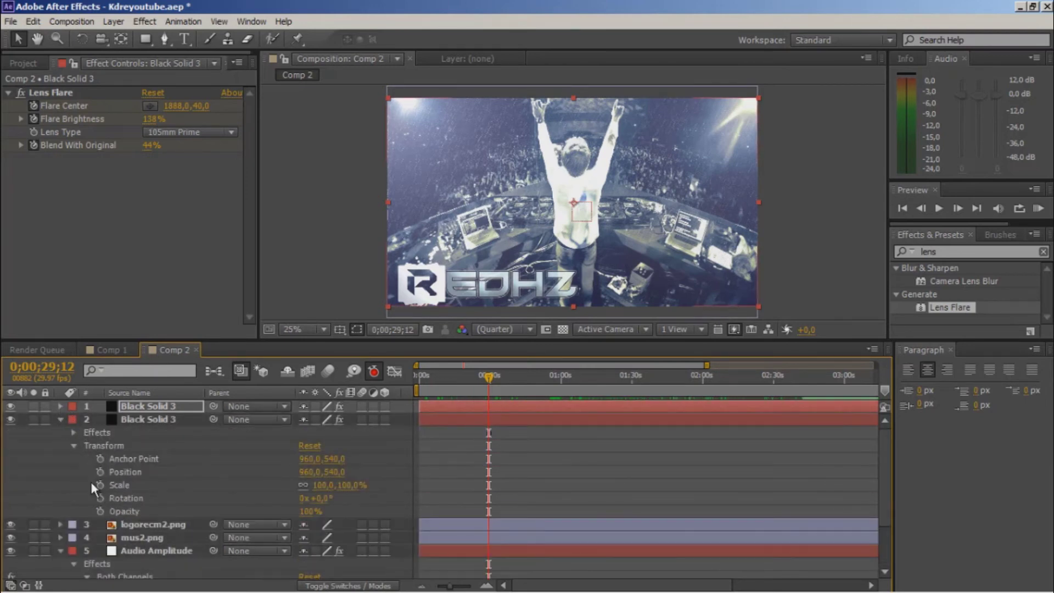
pyautogui.keyDown('alt'); pyautogui.click(99, 510); pyautogui.keyUp('alt')
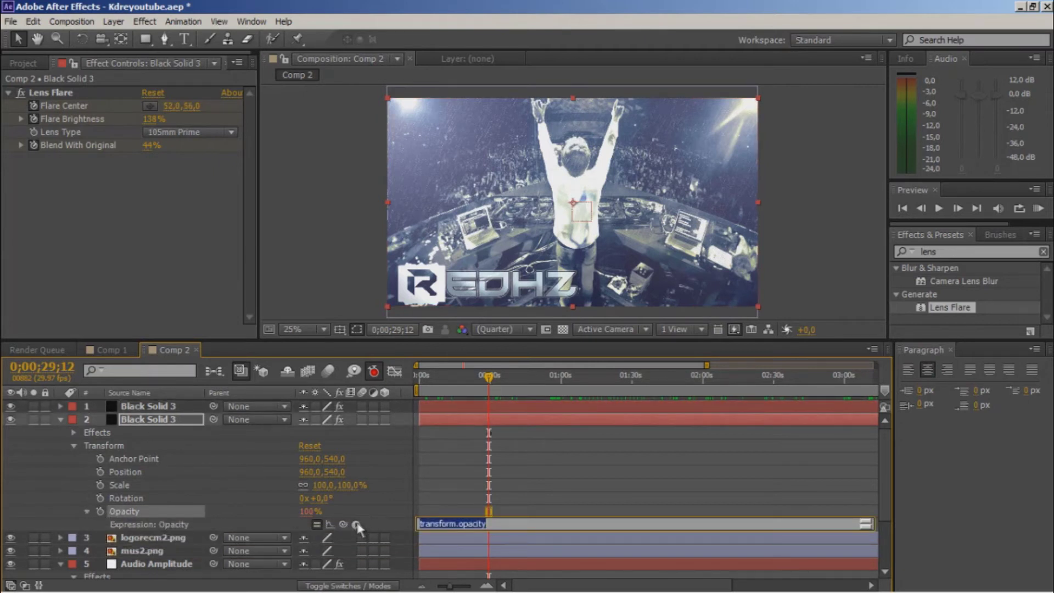
pyautogui.moveTo(343, 524); pyautogui.dragTo(294, 577)
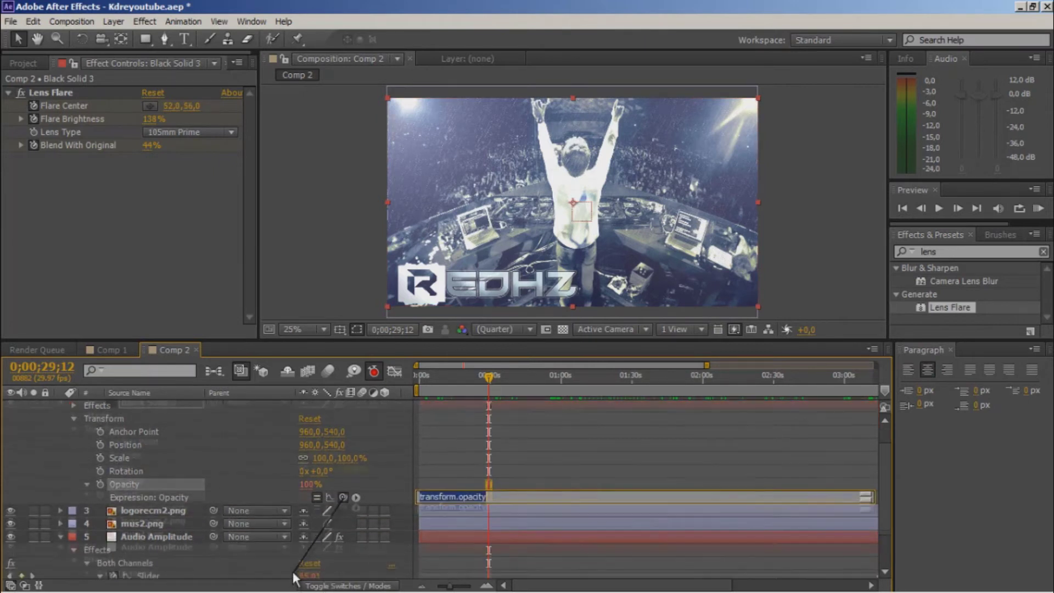
pyautogui.moveTo(295, 576); pyautogui.dragTo(161, 504)
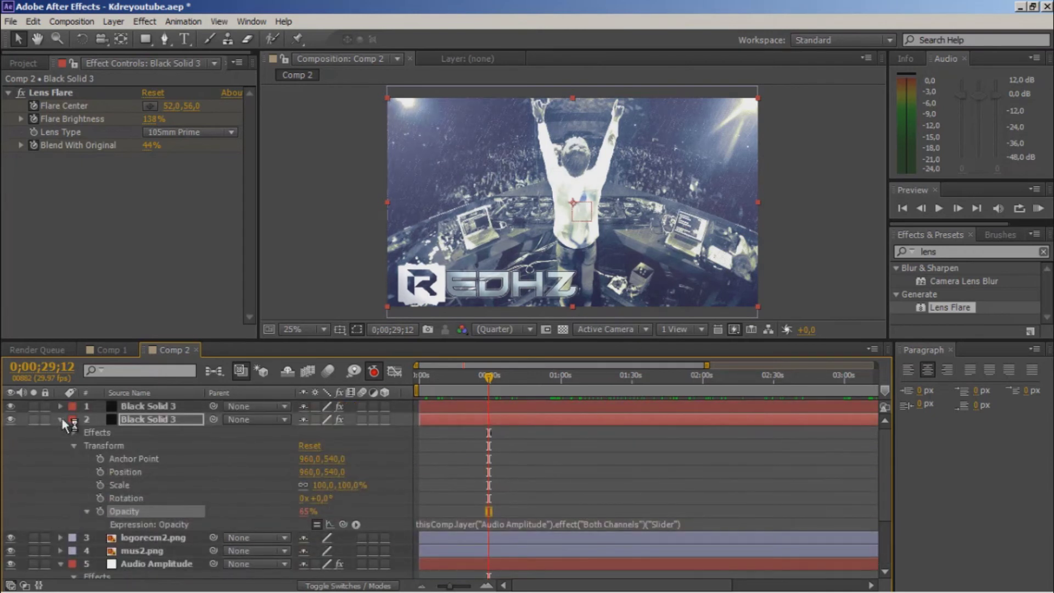
pyautogui.click(62, 419)
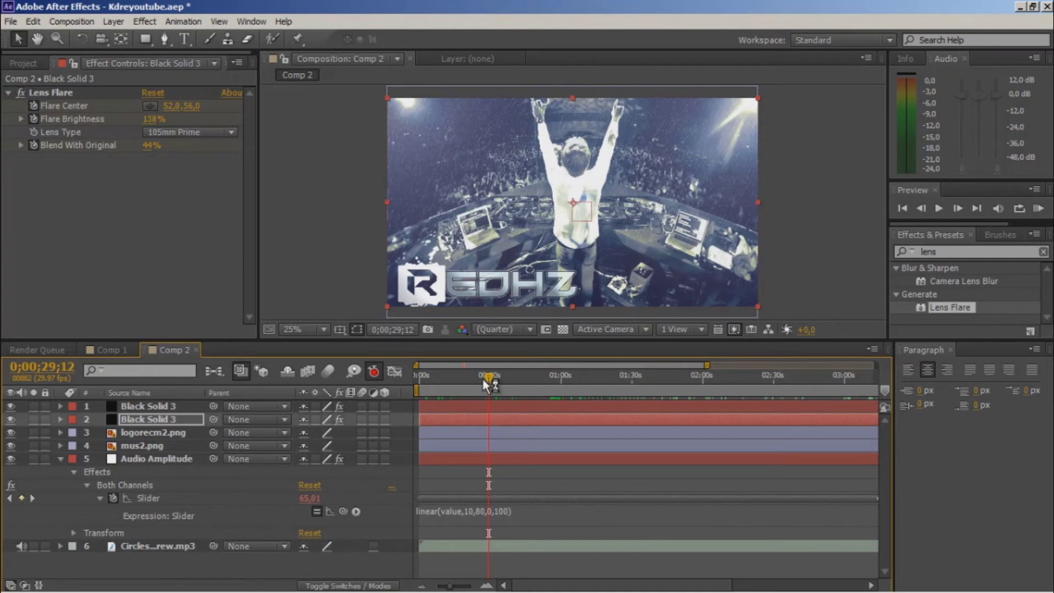
# Rewind to 0, RAM-preview the comp with audio, then collapse Audio Amplitude
pyautogui.moveTo(485, 377)
pyautogui.mouseDown()
pyautogui.moveTo(415, 383)
pyautogui.moveTo(696, 367)
pyautogui.mouseUp()
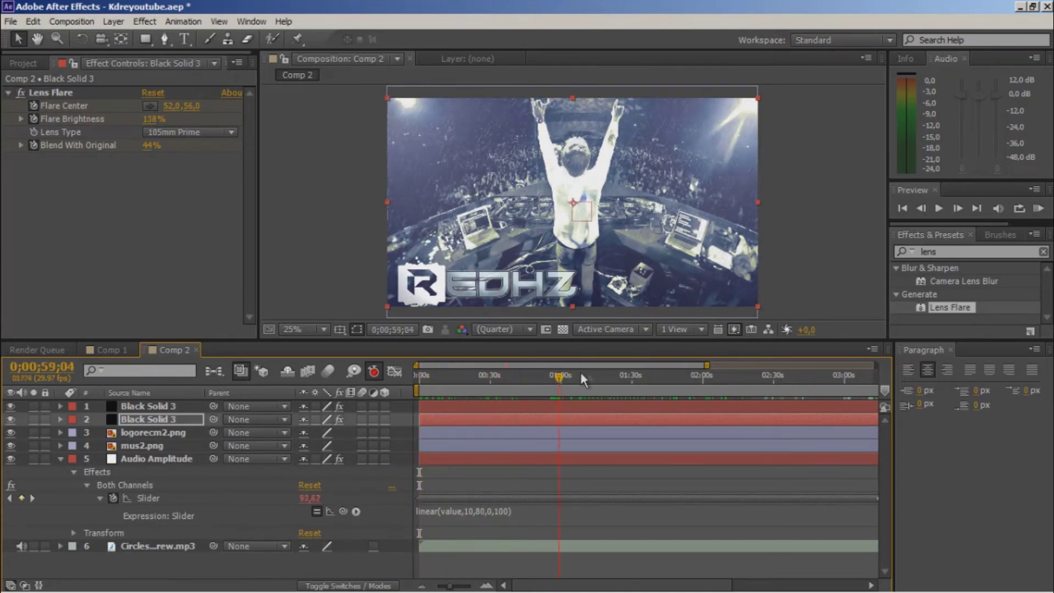
pyautogui.moveTo(696, 367); pyautogui.dragTo(423, 365)
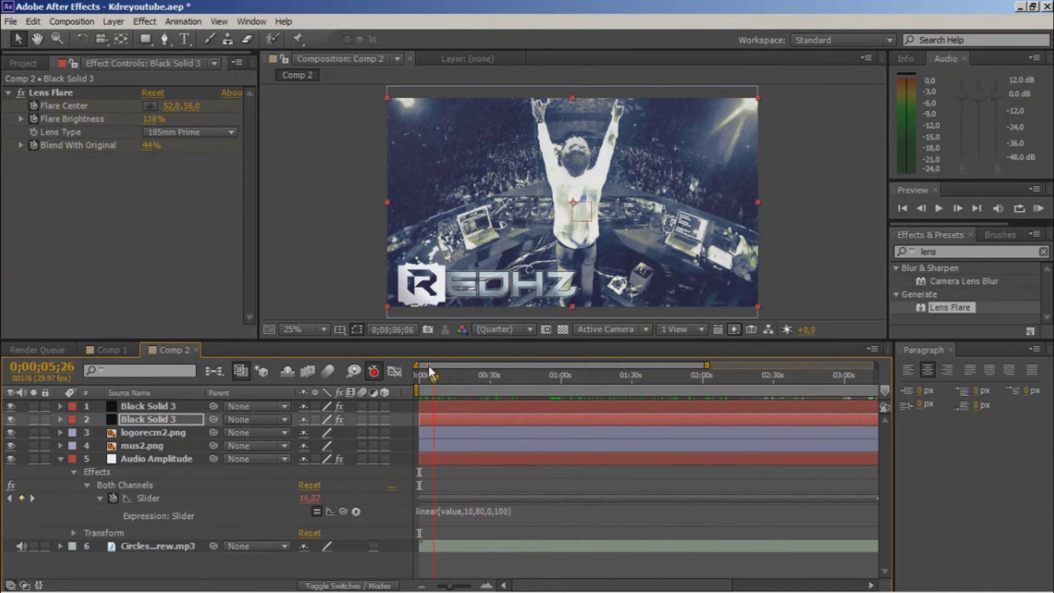
pyautogui.click(1039, 209)
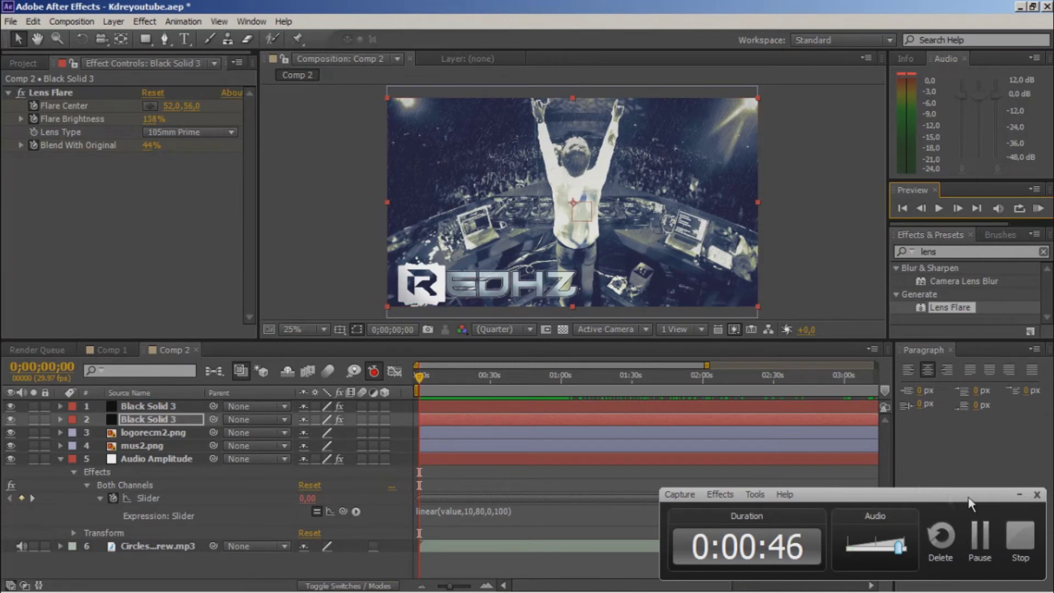
pyautogui.click(1023, 497)
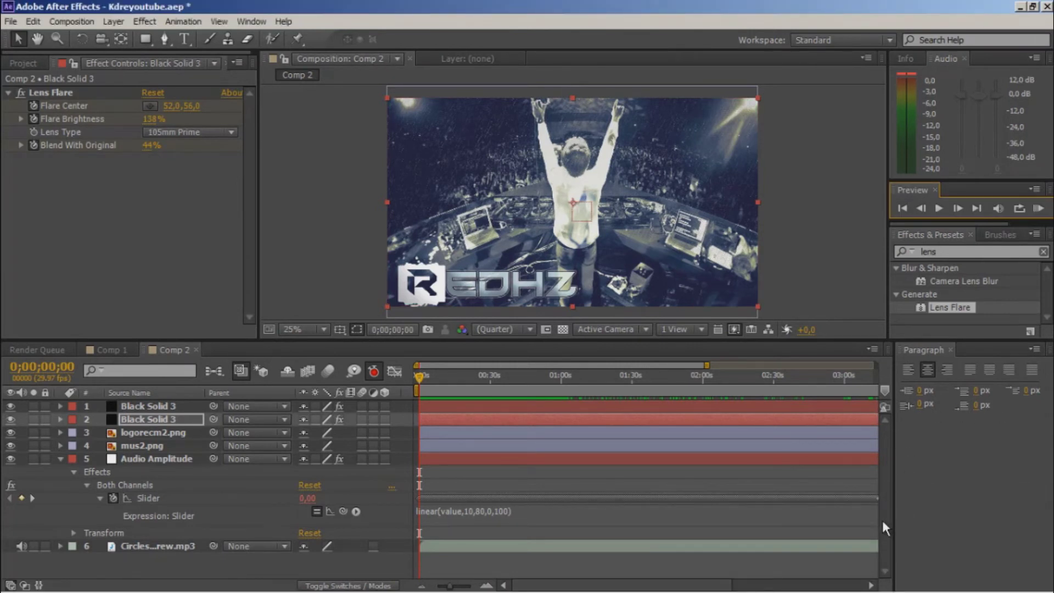
pyautogui.click(1037, 209)
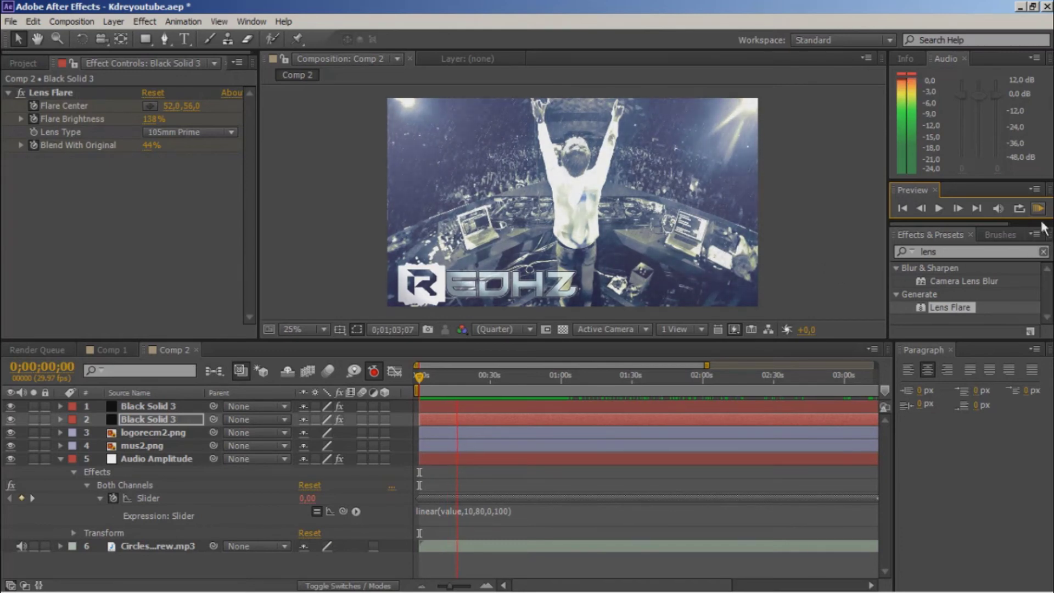
pyautogui.press('space')
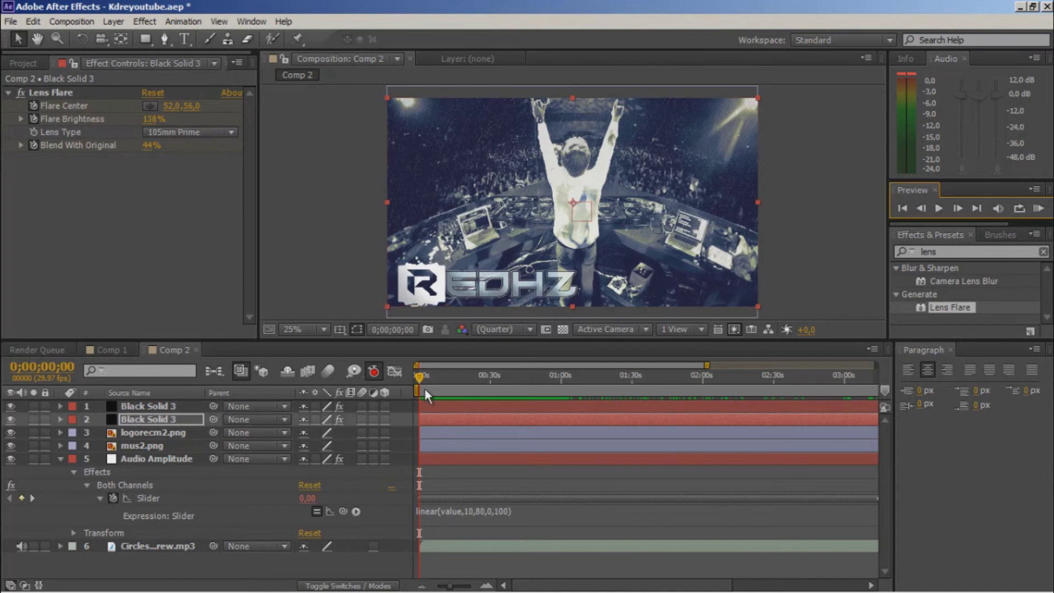
pyautogui.click(61, 458)
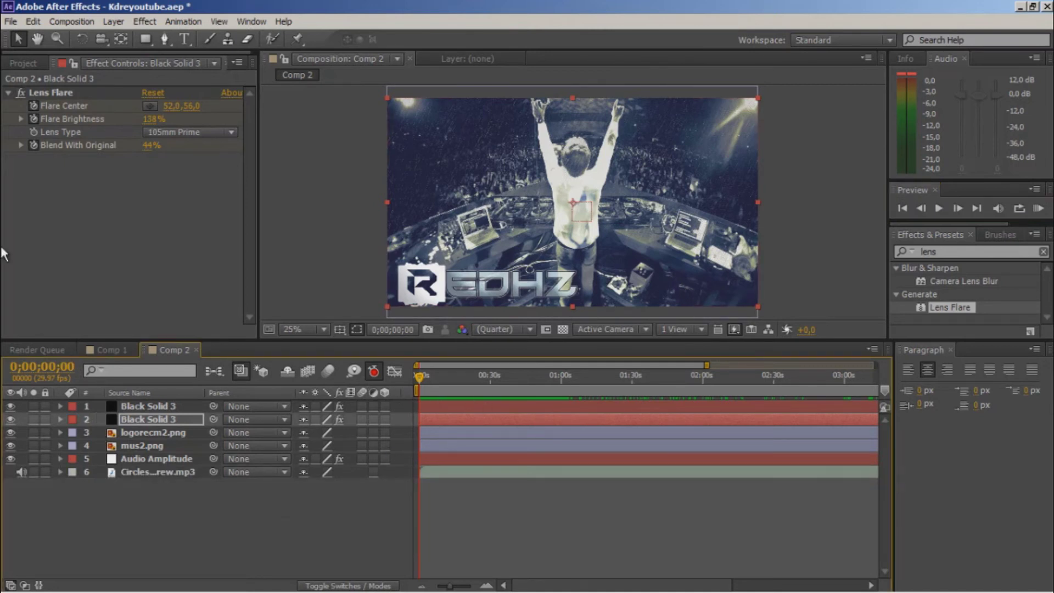
# Browse the Project panel's files and Solids folder, then open the timeline's context menu
pyautogui.click(32, 64)
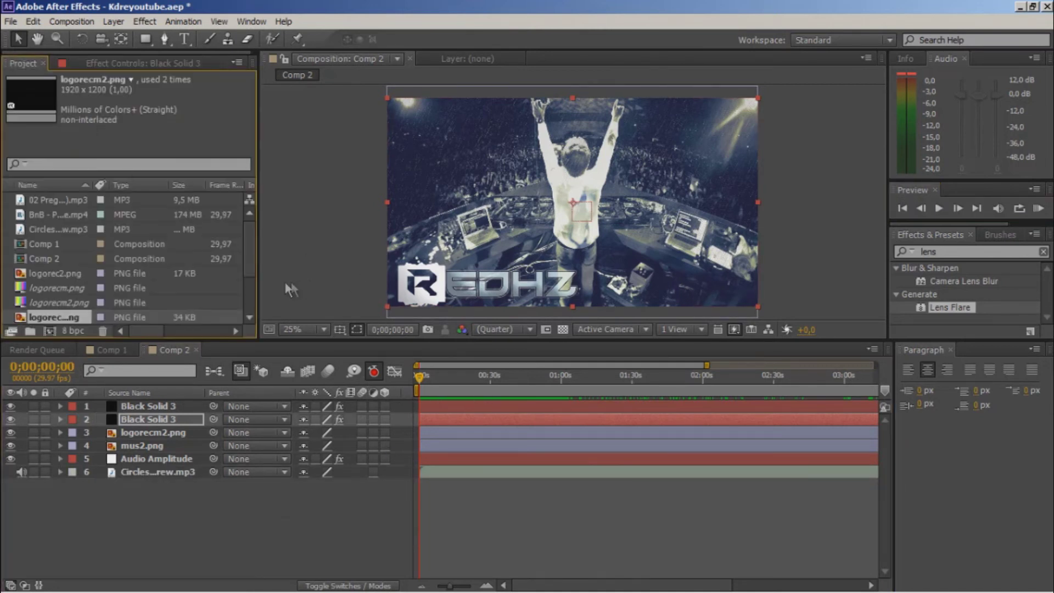
pyautogui.moveTo(248, 237)
pyautogui.mouseDown()
pyautogui.moveTo(254, 265)
pyautogui.moveTo(246, 238)
pyautogui.mouseUp()
pyautogui.click(78, 274)
pyautogui.scroll(-5, 81, 274)
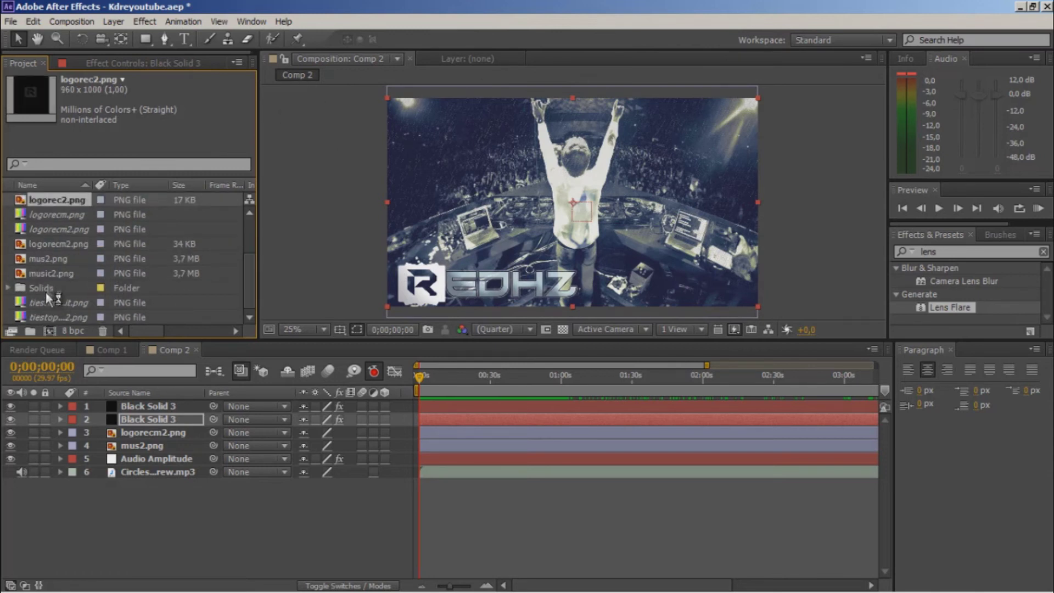
pyautogui.click(8, 283)
pyautogui.click(8, 287)
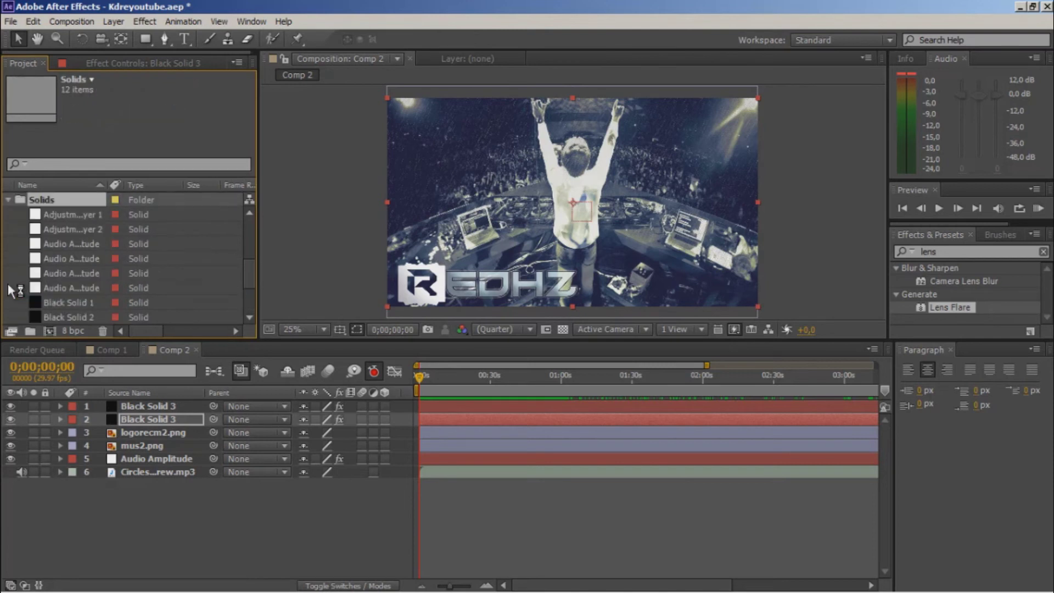
pyautogui.click(9, 200)
pyautogui.rightClick(190, 520)
# Create a comp-sized solid, Royal Blue Solid 2, colored bright blue 1690F7
pyautogui.moveTo(329, 385)
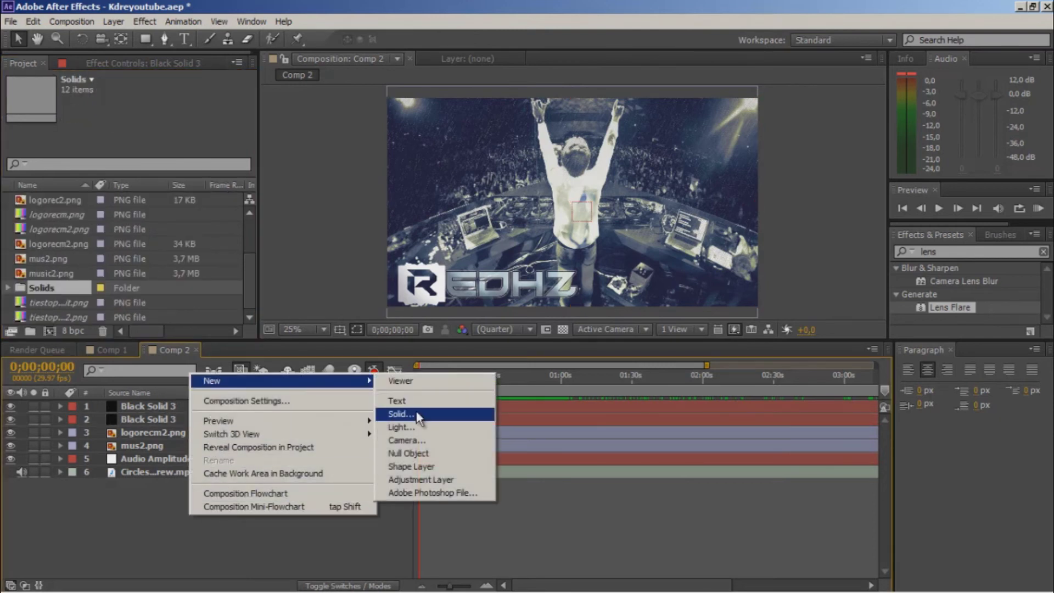
pyautogui.click(417, 414)
pyautogui.click(791, 368)
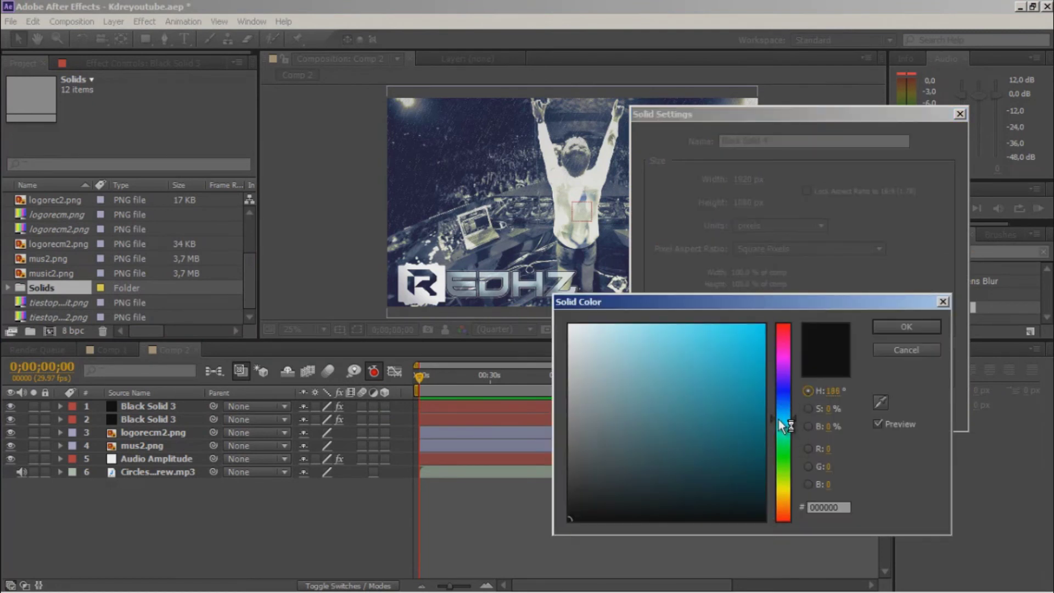
pyautogui.moveTo(779, 417); pyautogui.dragTo(780, 410)
pyautogui.click(747, 330)
pyautogui.click(884, 331)
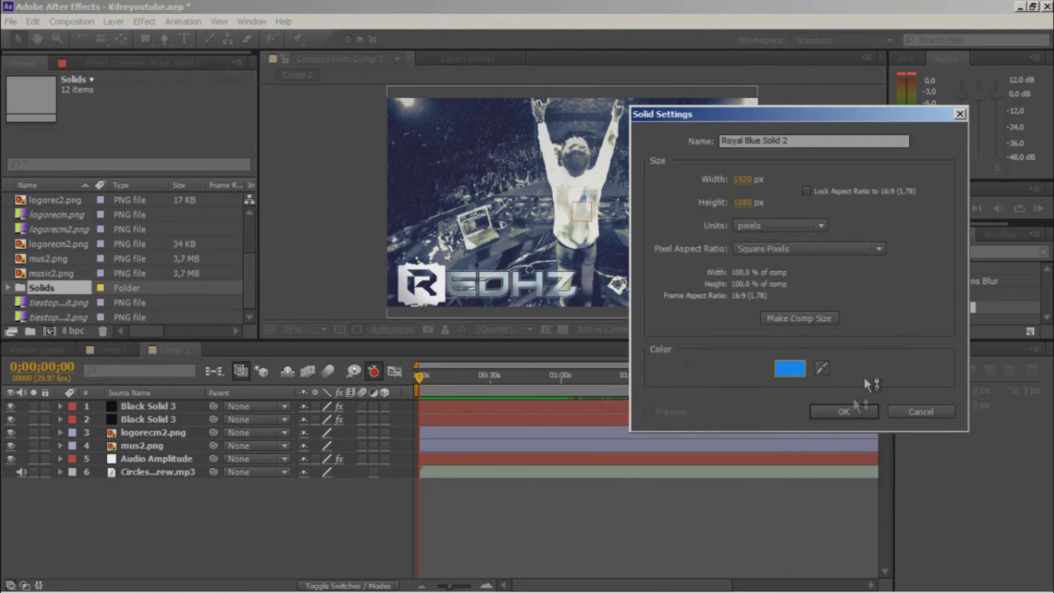
pyautogui.click(844, 412)
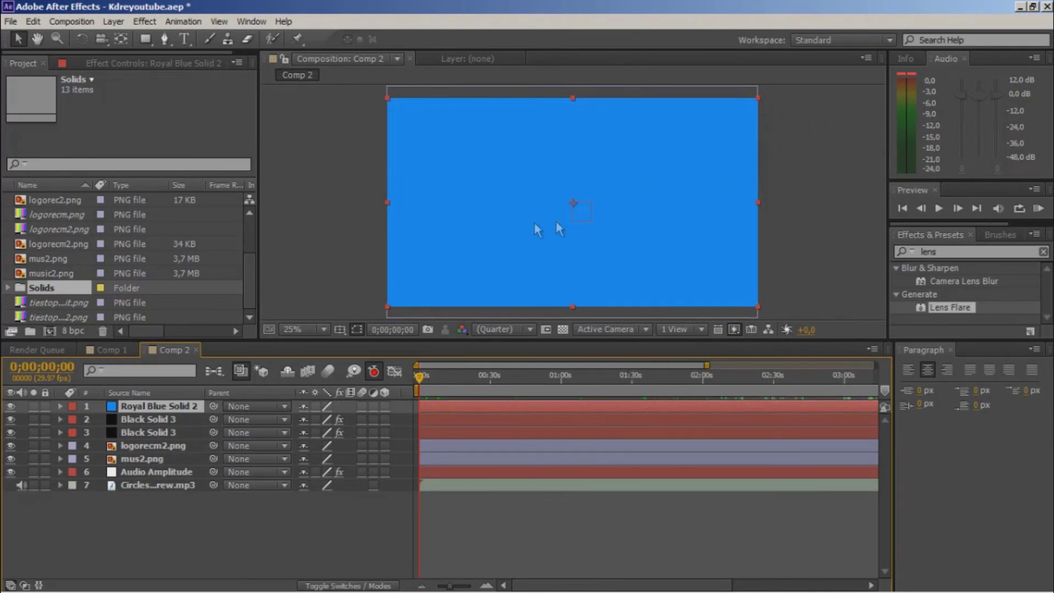
# Scale Royal Blue Solid 2 to a small square over the R and move it below logorecm2.png
pyautogui.moveTo(759, 98)
pyautogui.mouseDown()
pyautogui.moveTo(641, 136)
pyautogui.moveTo(588, 188)
pyautogui.moveTo(451, 253)
pyautogui.mouseUp()
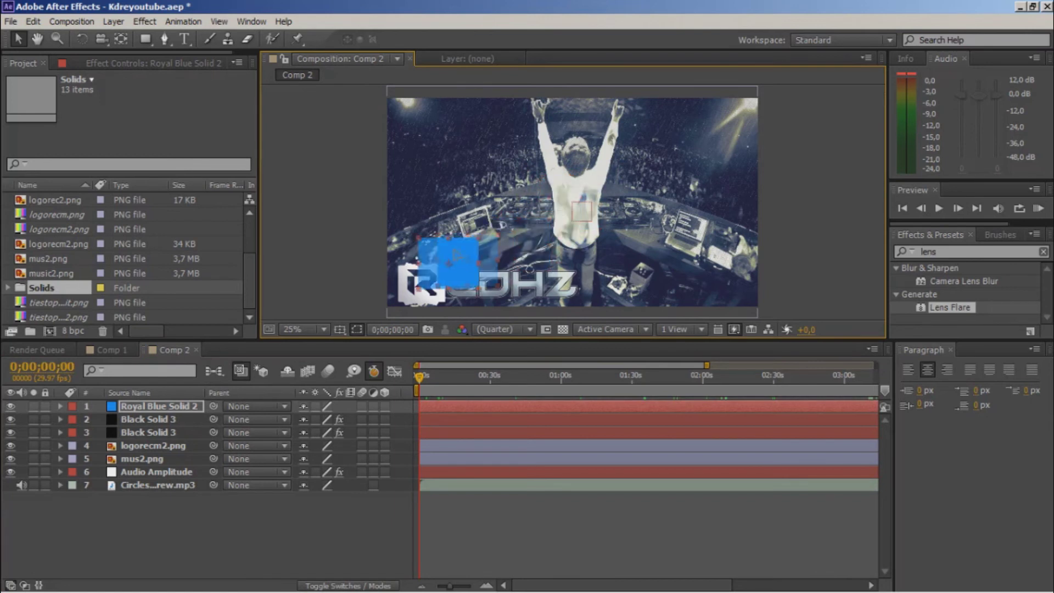
pyautogui.moveTo(451, 251)
pyautogui.mouseDown()
pyautogui.moveTo(443, 263)
pyautogui.moveTo(423, 261)
pyautogui.moveTo(434, 283)
pyautogui.mouseUp()
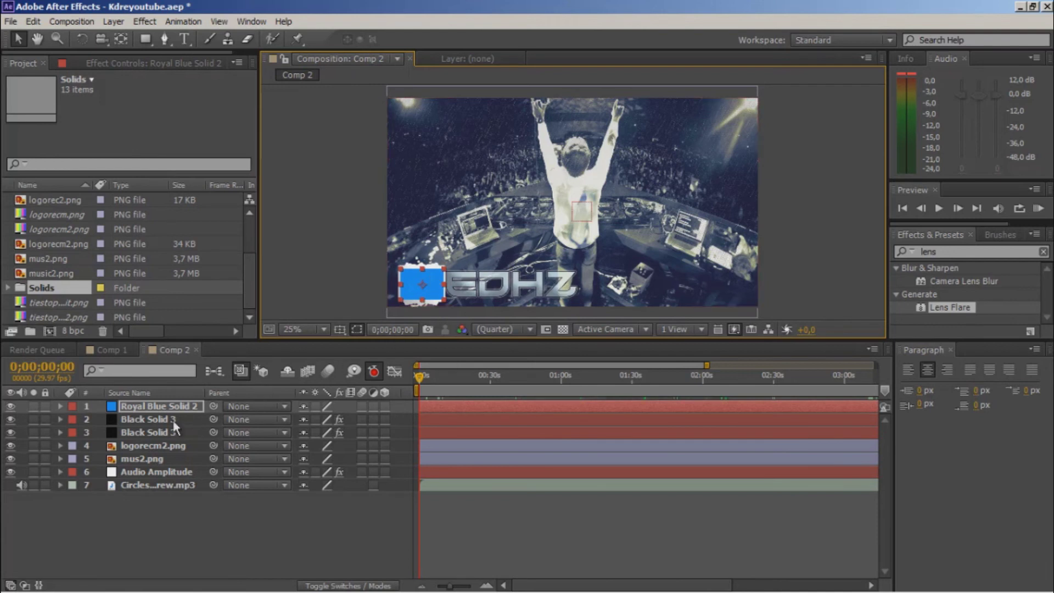
pyautogui.click(159, 406)
pyautogui.moveTo(158, 404); pyautogui.dragTo(144, 483)
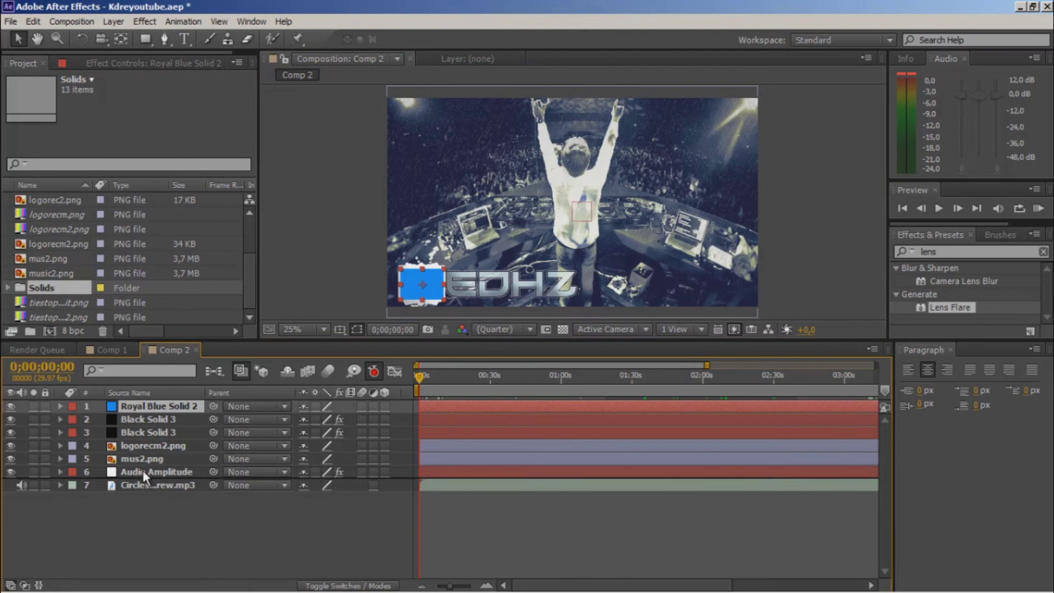
pyautogui.moveTo(143, 483); pyautogui.dragTo(143, 454)
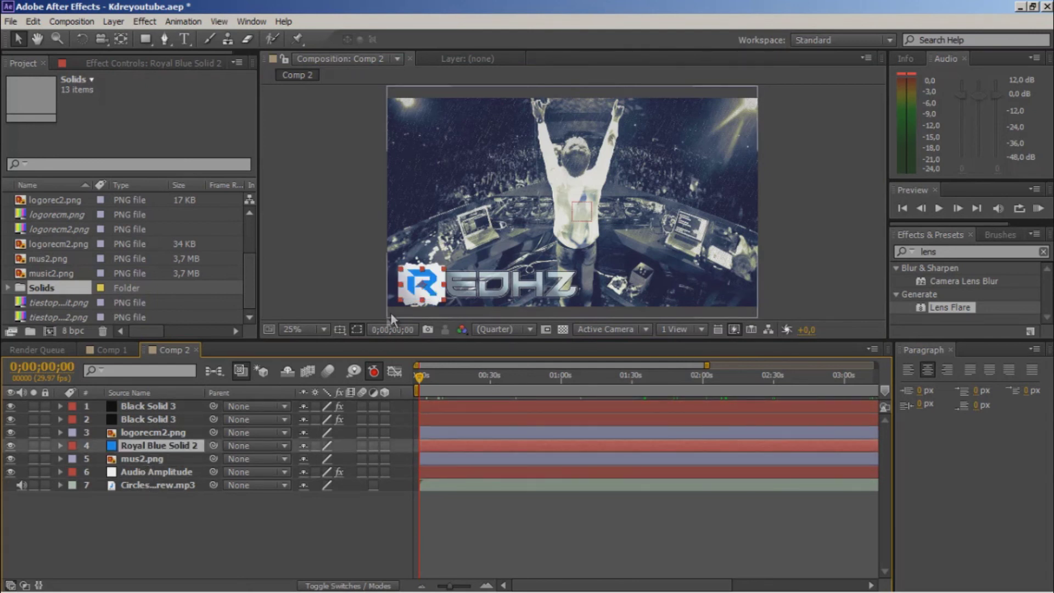
pyautogui.click(60, 446)
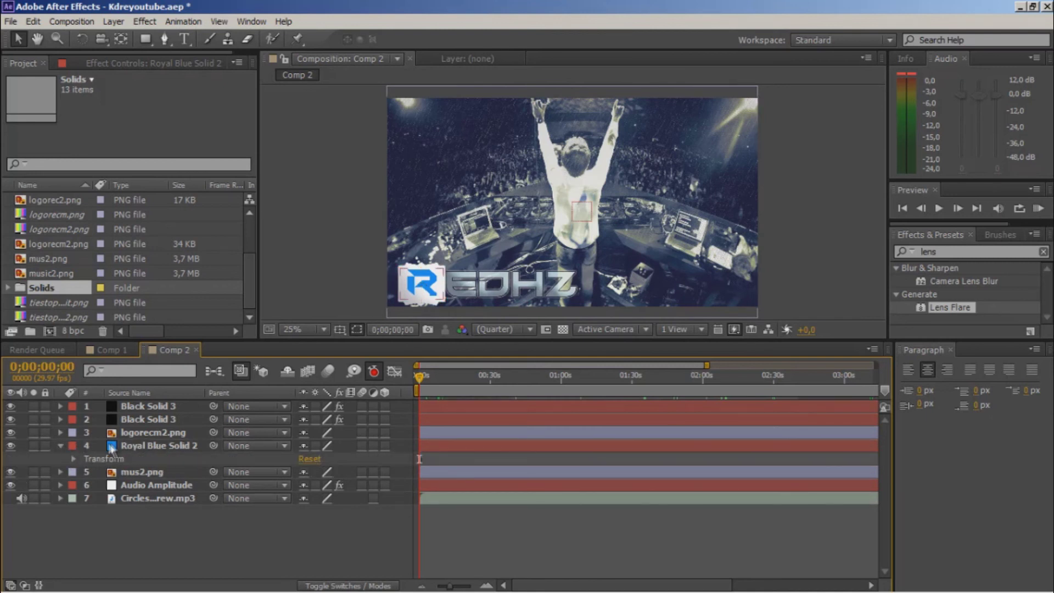
# Set Royal Blue Solid 2's blending mode to Add
pyautogui.click(130, 446)
pyautogui.rightClick(156, 449)
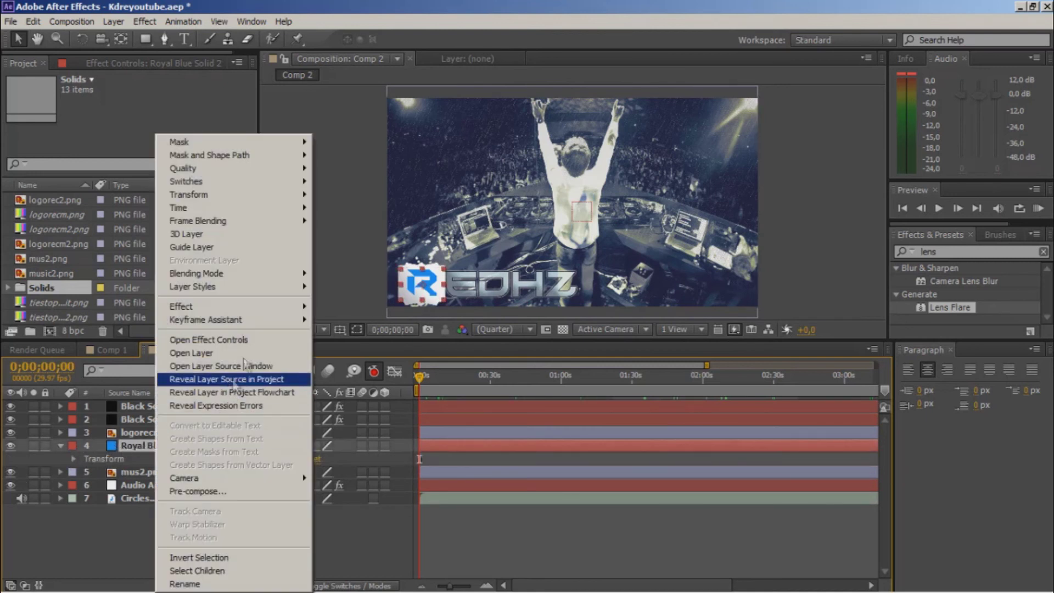
pyautogui.moveTo(294, 277)
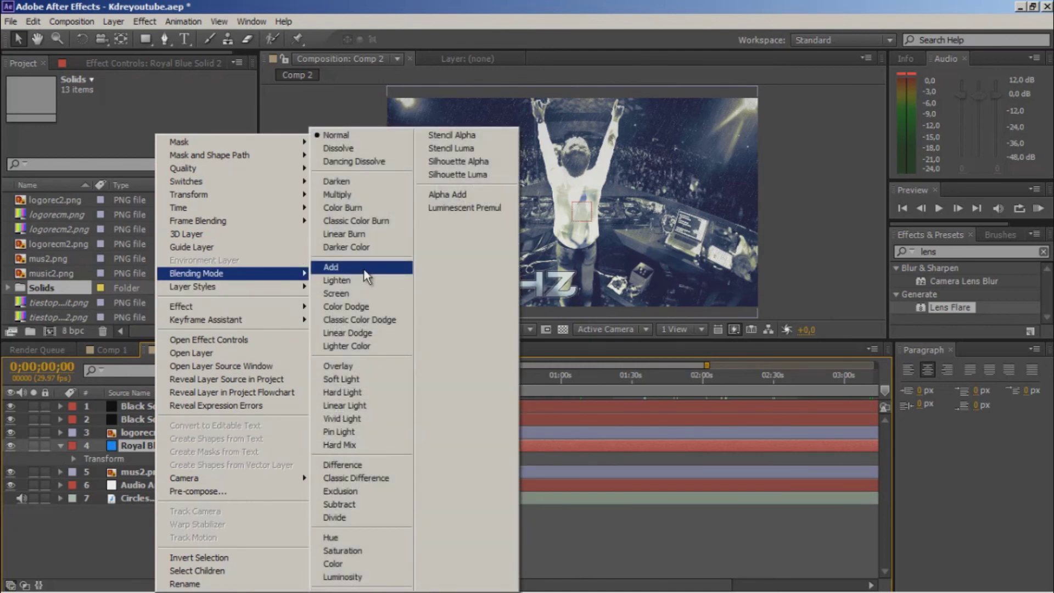
pyautogui.click(363, 270)
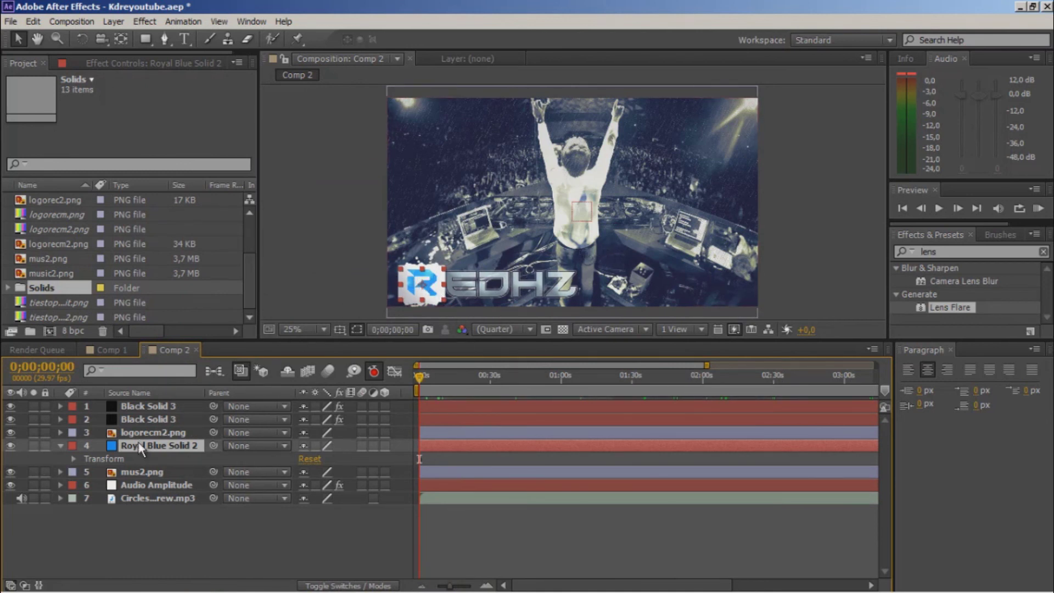
# Pick-whip Royal Blue Solid 2's Opacity expression to Audio Amplitude's Both Channels Slider
pyautogui.click(74, 459)
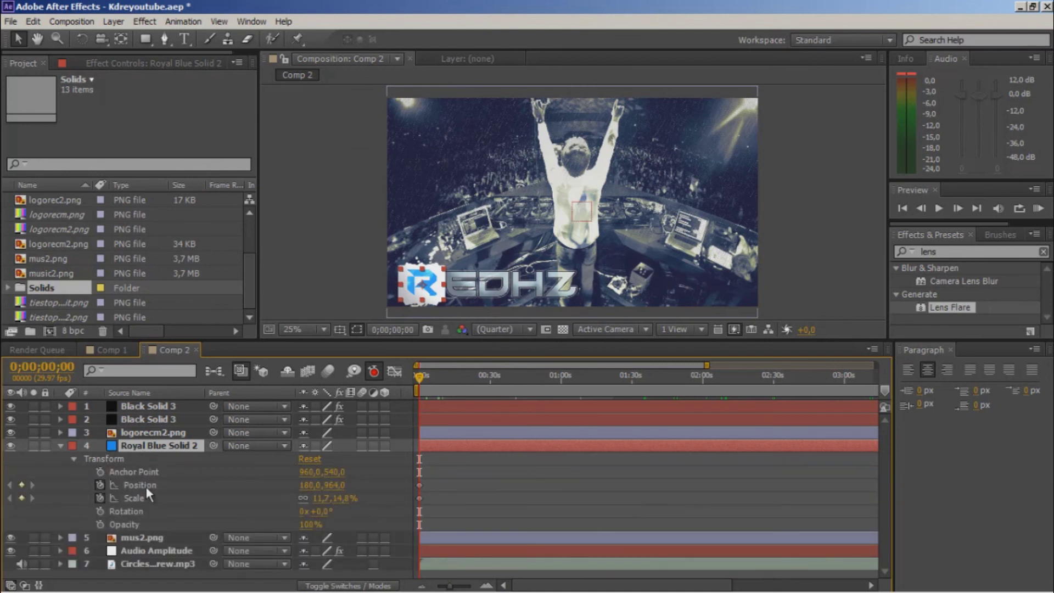
pyautogui.keyDown('alt'); pyautogui.click(101, 524); pyautogui.keyUp('alt')
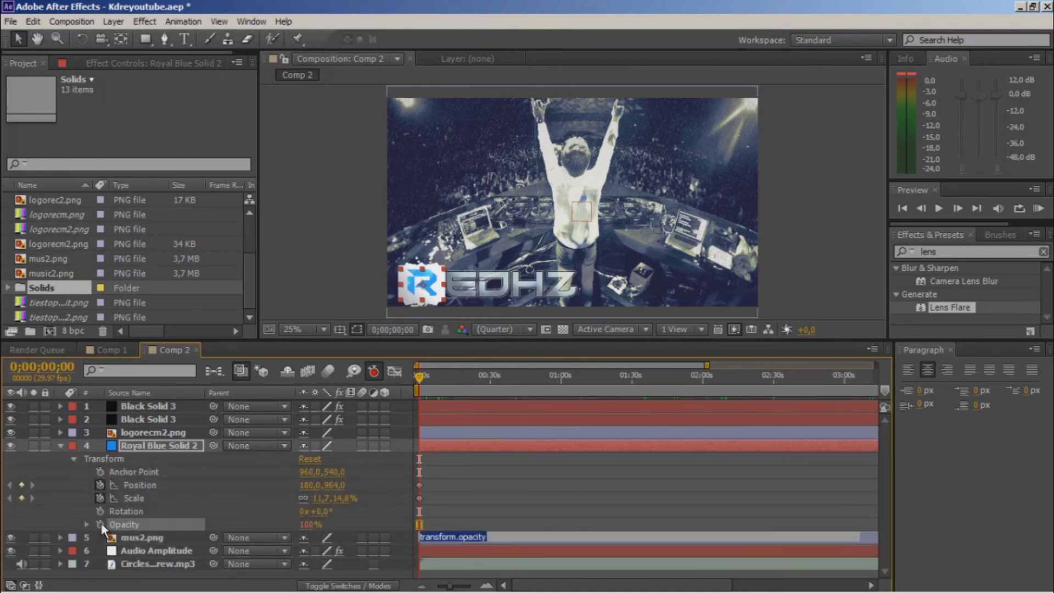
pyautogui.click(116, 519)
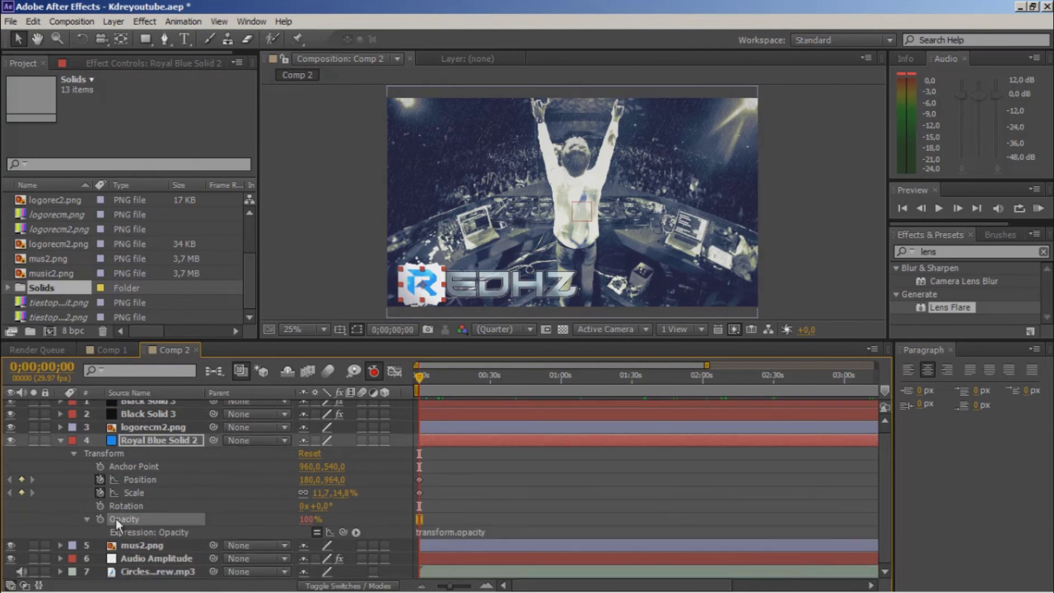
pyautogui.click(60, 558)
pyautogui.scroll(-3, 364, 500)
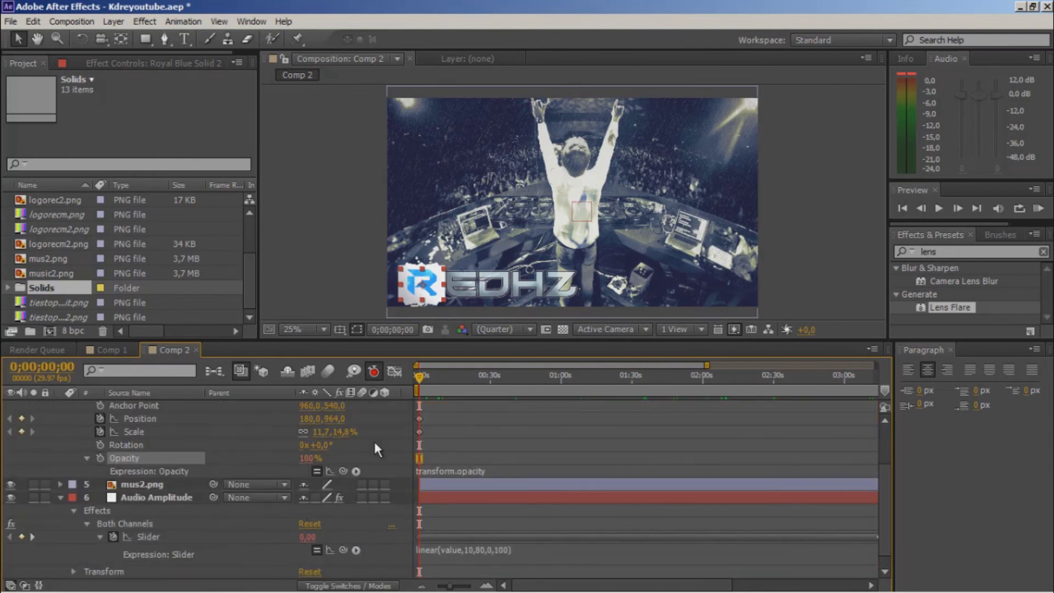
pyautogui.scroll(2, 337, 501)
pyautogui.scroll(-1, 321, 549)
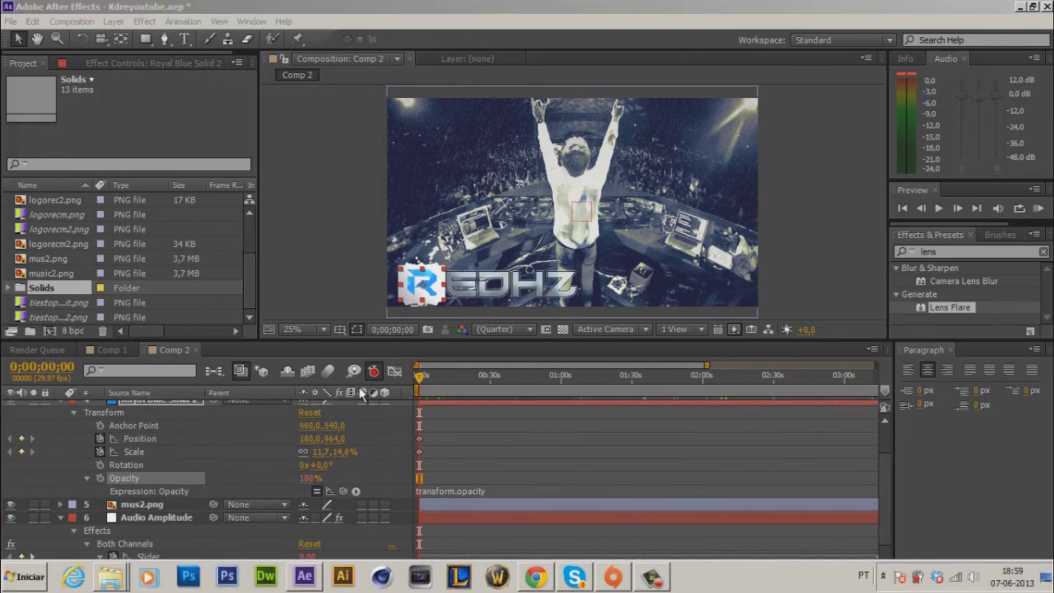
pyautogui.click(348, 500)
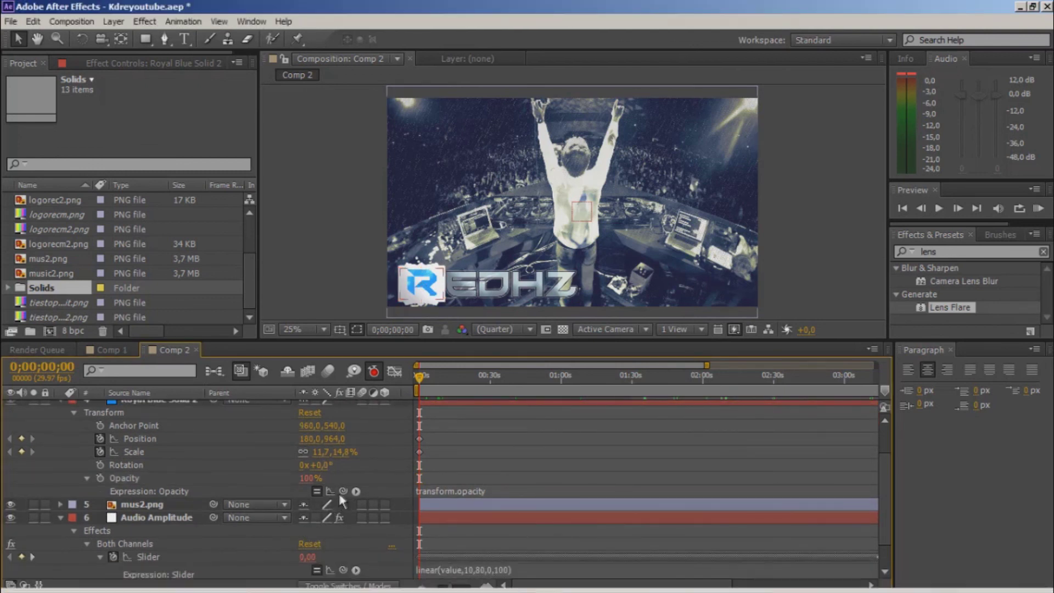
pyautogui.moveTo(343, 492); pyautogui.dragTo(148, 556)
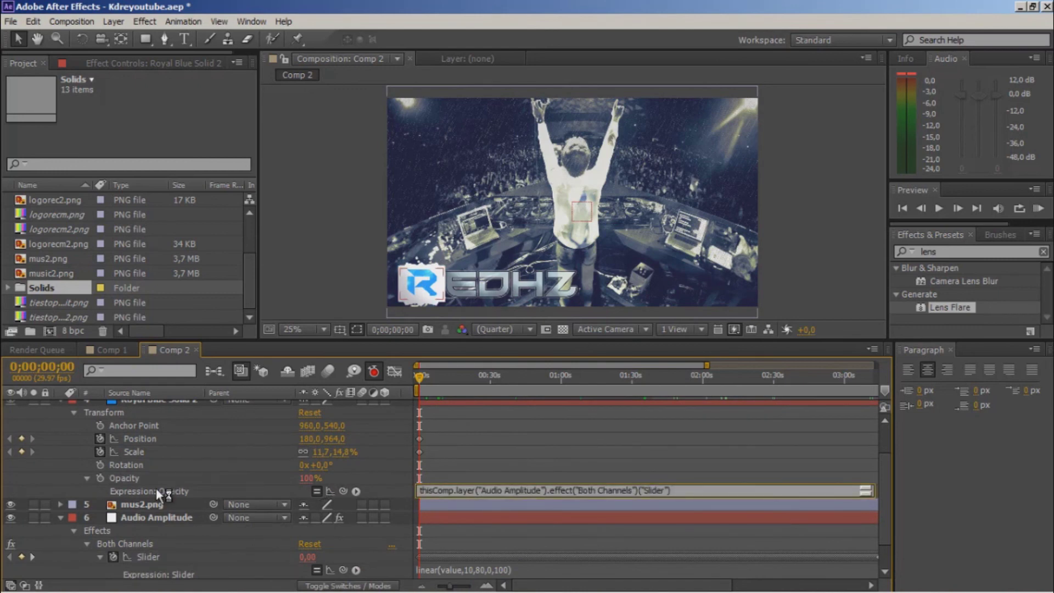
pyautogui.scroll(3, 156, 489)
pyautogui.click(59, 447)
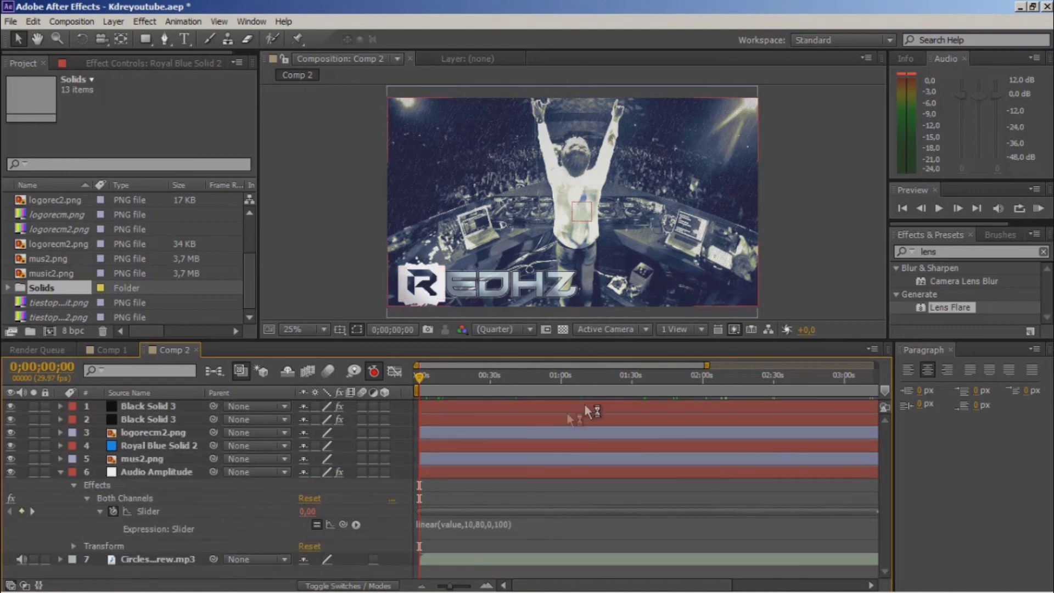
pyautogui.click(60, 472)
# RAM-preview Comp 2, then inspect Black Solid 3's Lens Flare and the Audio Amplitude layer's Both Channels slider
pyautogui.click(1038, 209)
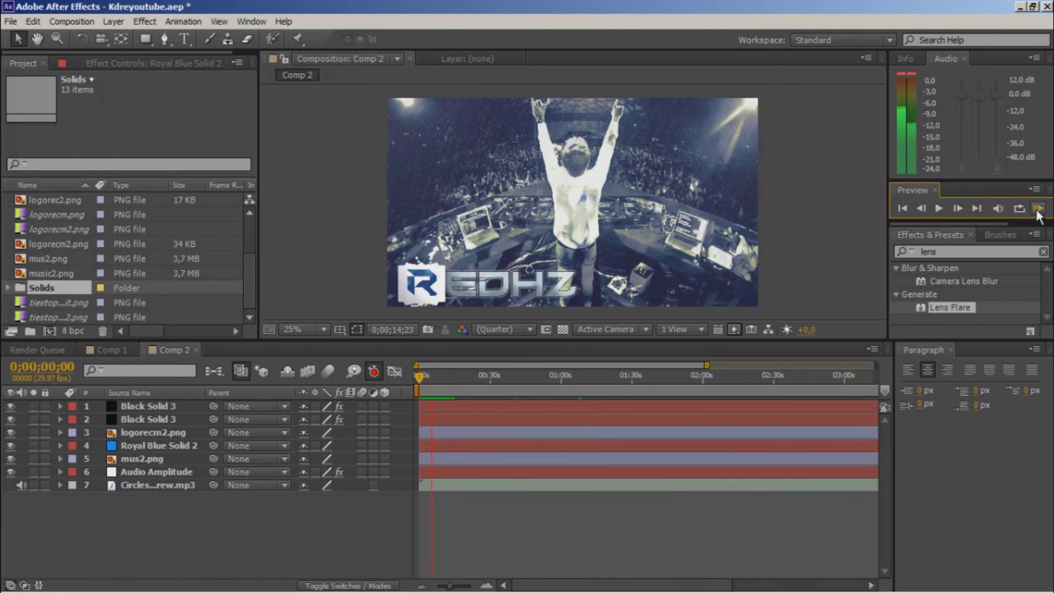
pyautogui.click(493, 168)
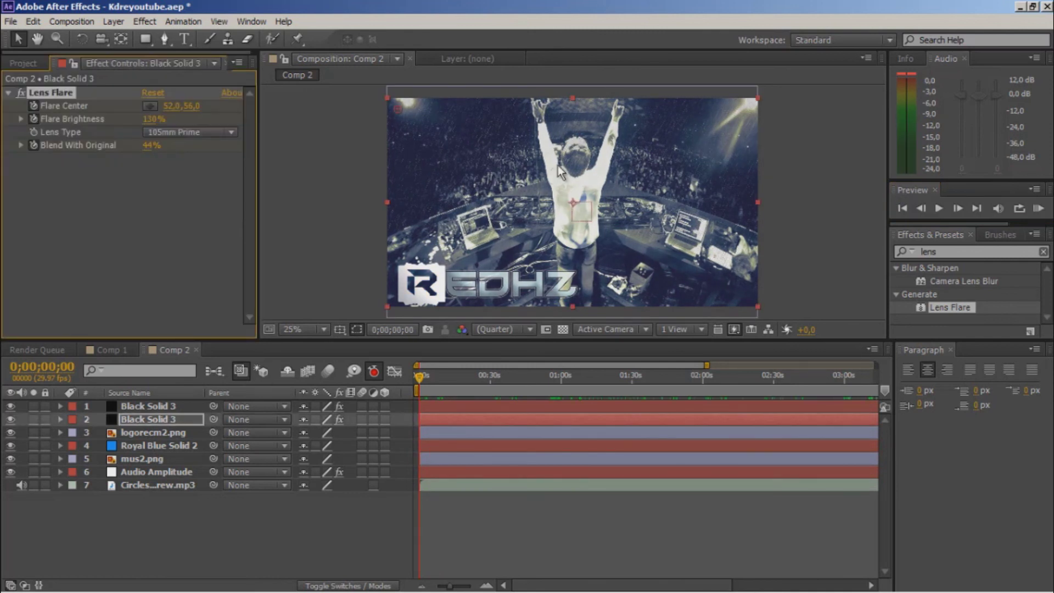
pyautogui.click(133, 473)
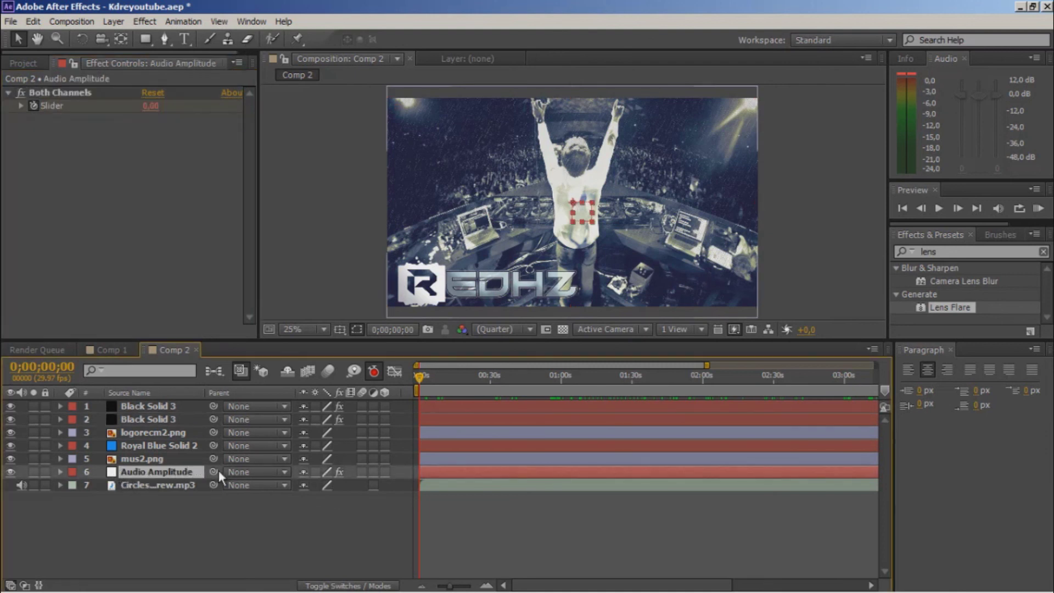